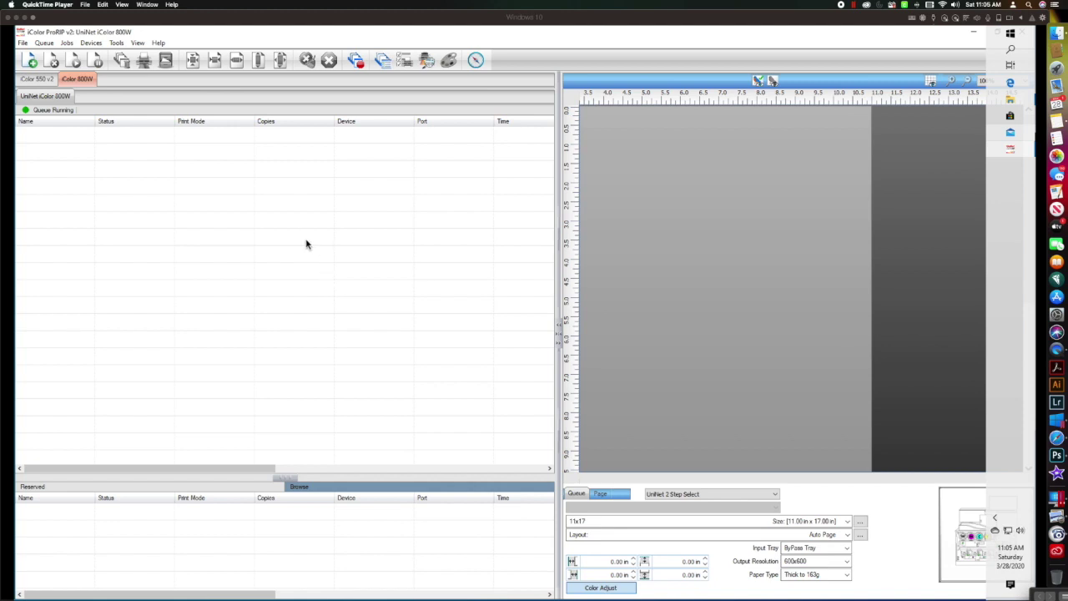
# Activate the iColor ProRIP v2 window showing the empty UniNet iColor 800W queue.
pyautogui.click(301, 242)
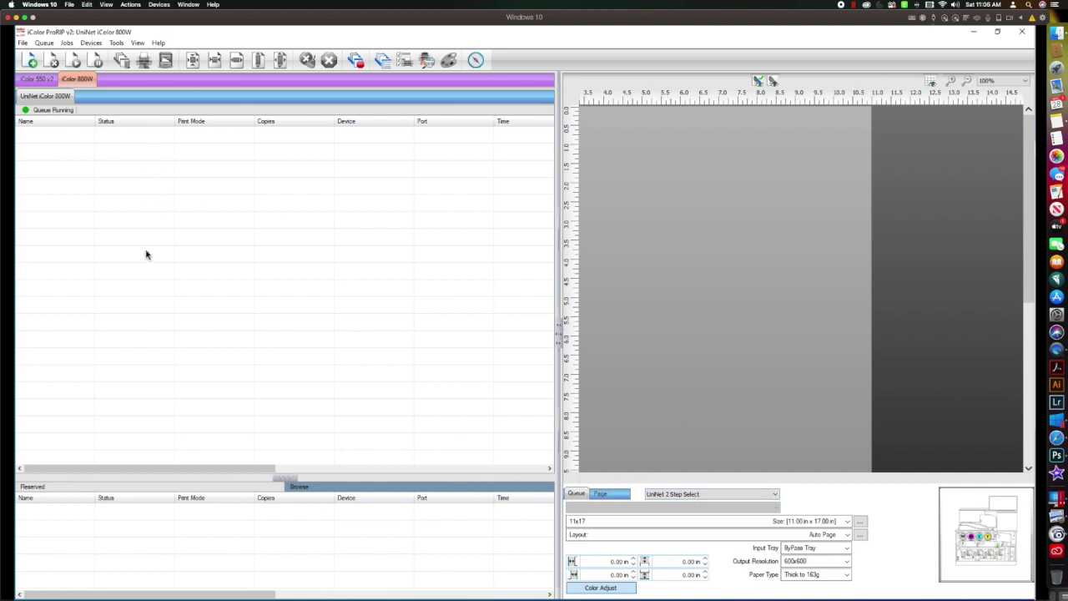
# Keep UniNet 2 Step Select as the print mode and bring up Easy Color Adjustments.
pyautogui.click(692, 494)
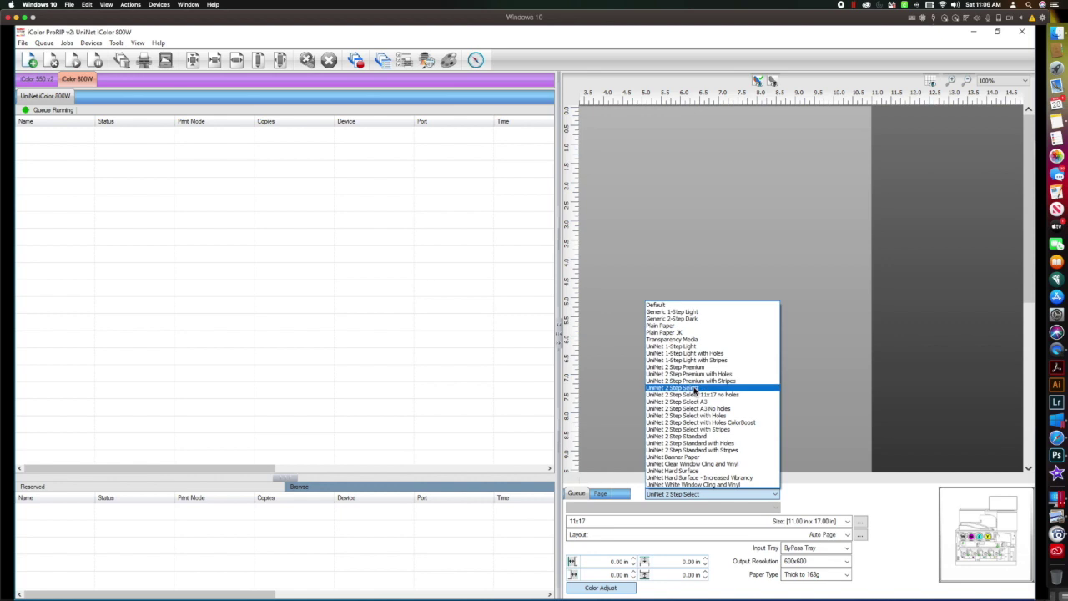
pyautogui.click(693, 389)
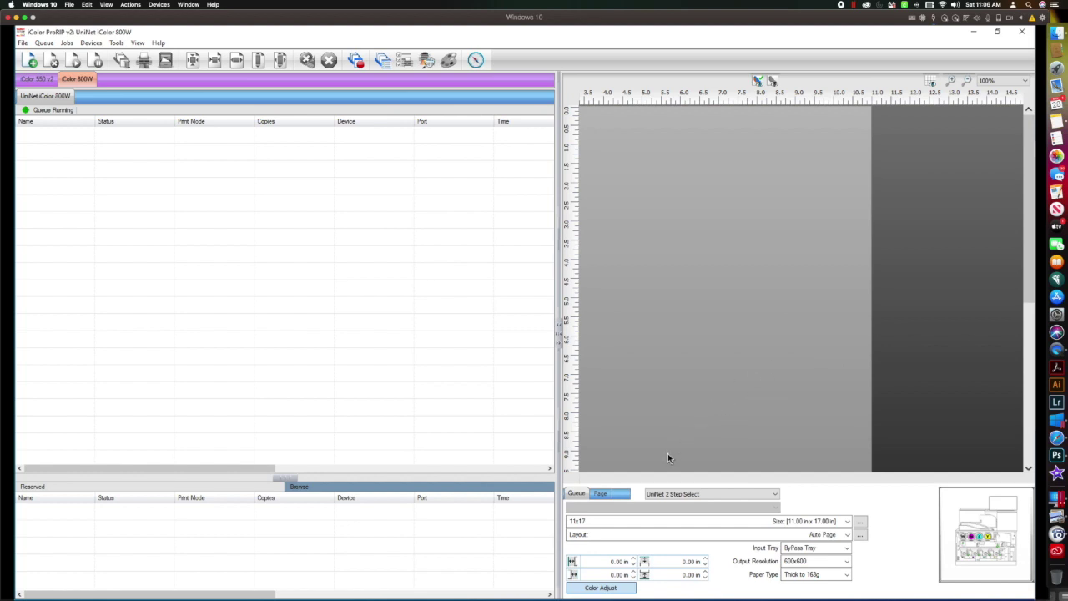
pyautogui.click(625, 590)
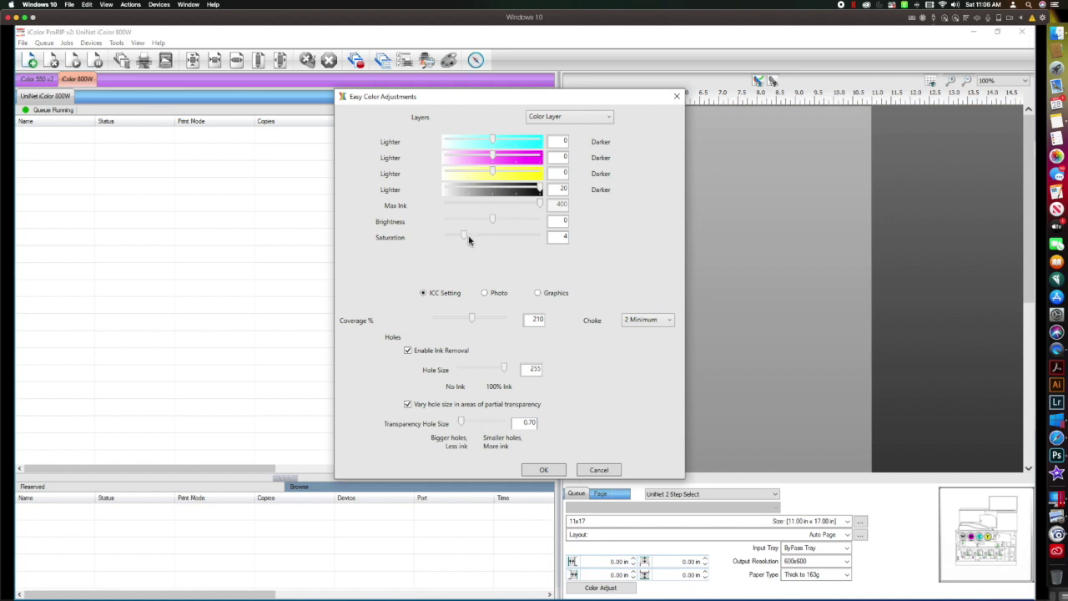
# Try saturation and black at 0, then restore black to 20 and saturation to 4.
pyautogui.moveTo(464, 237); pyautogui.dragTo(431, 233)
pyautogui.moveTo(540, 189); pyautogui.dragTo(493, 194)
pyautogui.click(499, 191)
pyautogui.moveTo(498, 190); pyautogui.dragTo(555, 189)
pyautogui.click(541, 190)
pyautogui.click(541, 190)
pyautogui.moveTo(446, 240); pyautogui.dragTo(466, 238)
pyautogui.click(669, 323)
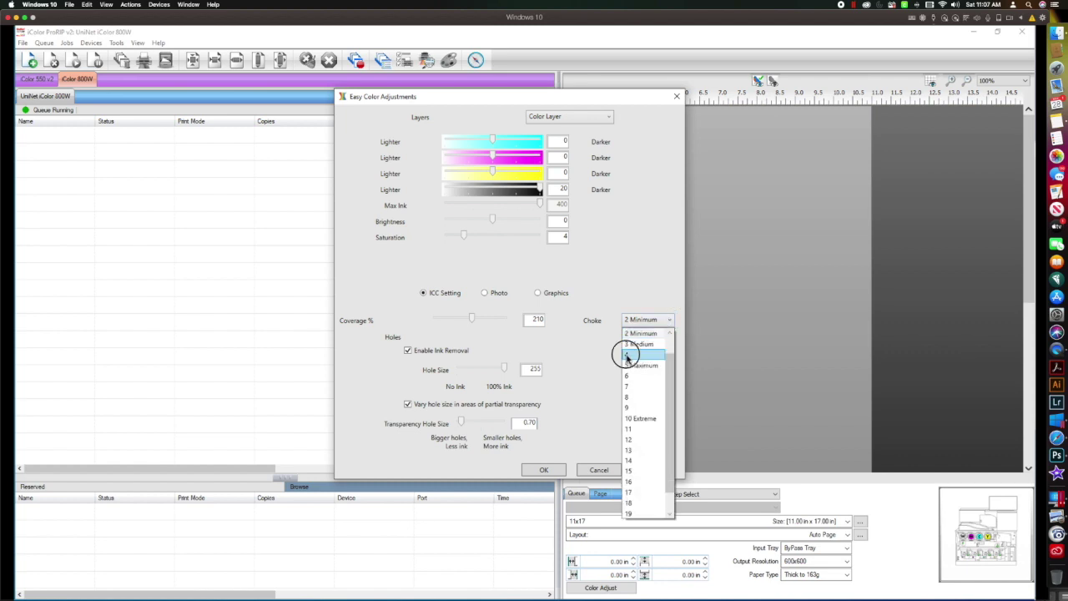
# Set choke to 4, disable ink removal, and apply the colour adjustments.
pyautogui.click(628, 354)
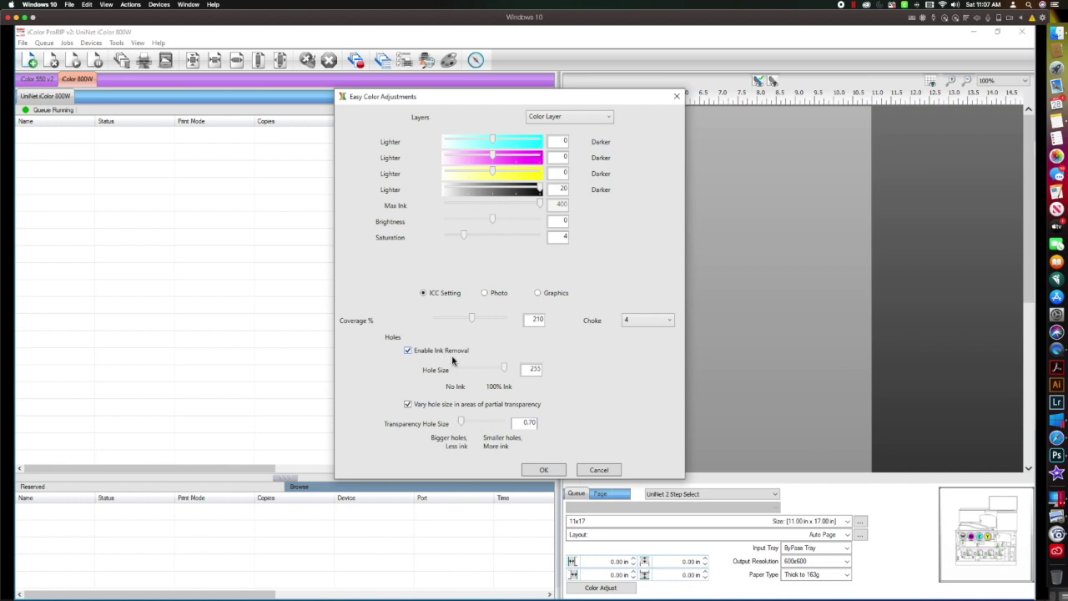
pyautogui.click(408, 351)
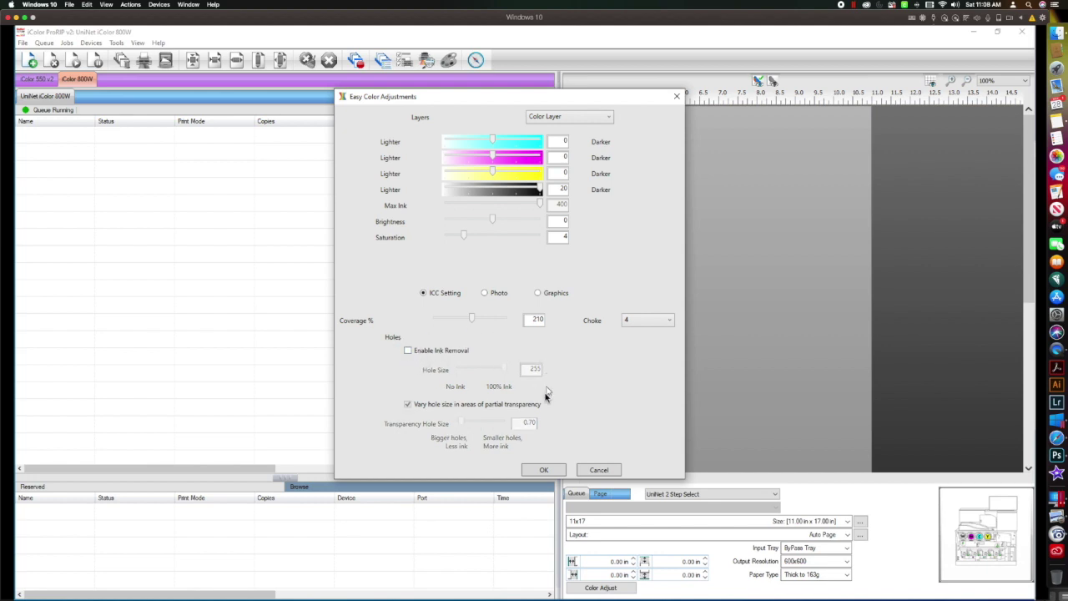
pyautogui.click(544, 468)
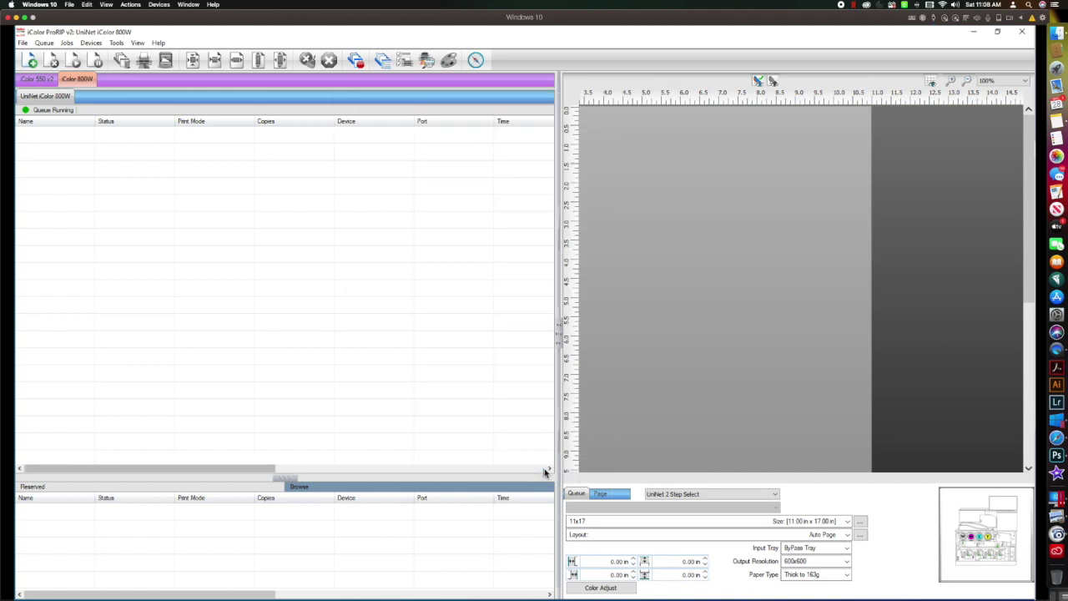
# In Queue Properties, confirm white as the substrate colour and expand the Color Layer settings.
pyautogui.click(45, 42)
pyautogui.click(85, 186)
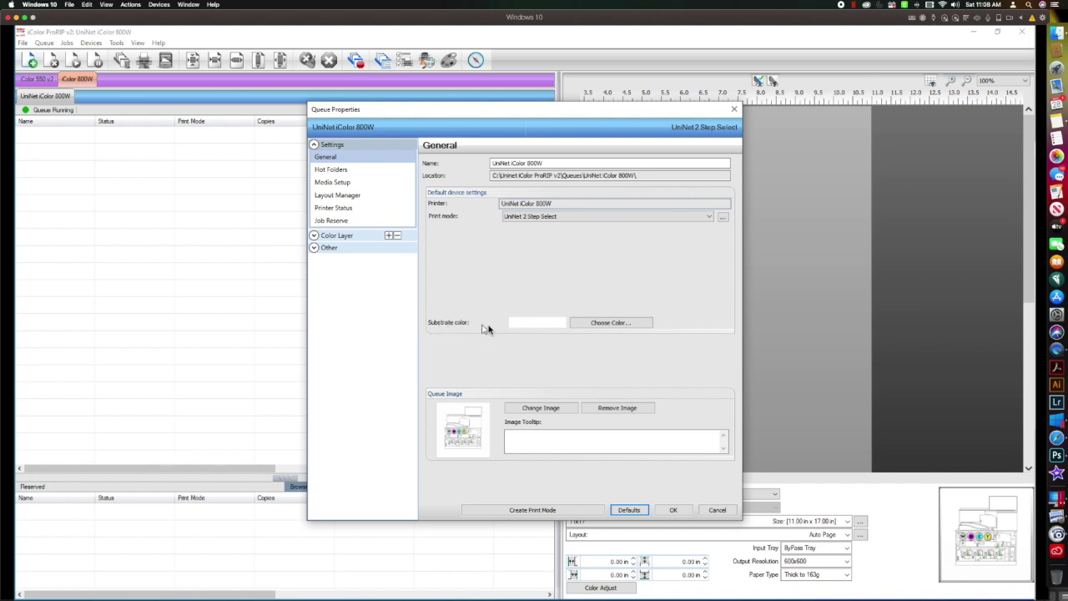
pyautogui.click(532, 326)
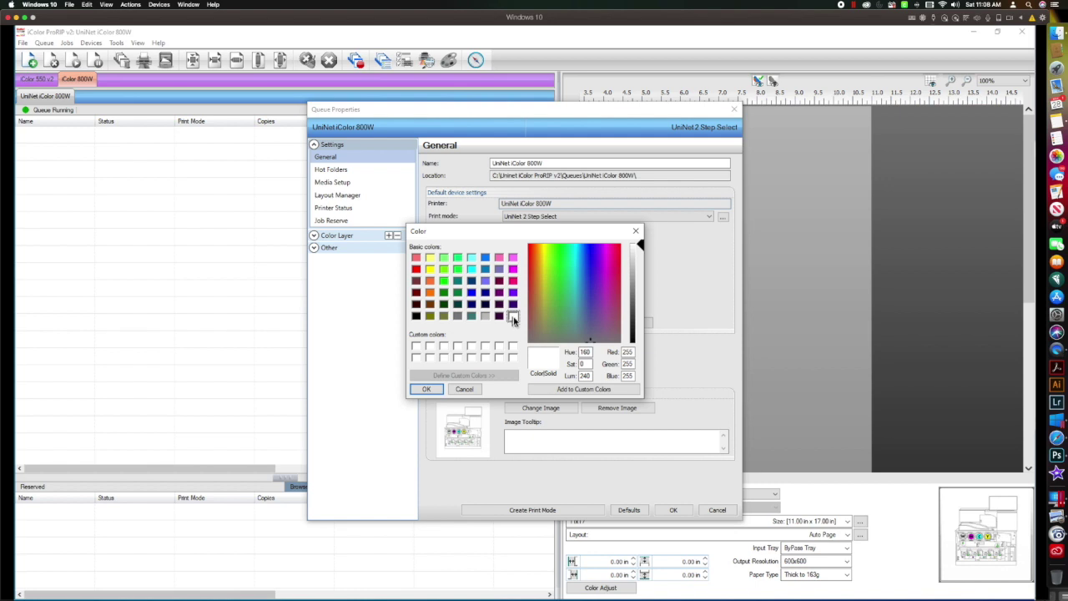
pyautogui.click(428, 390)
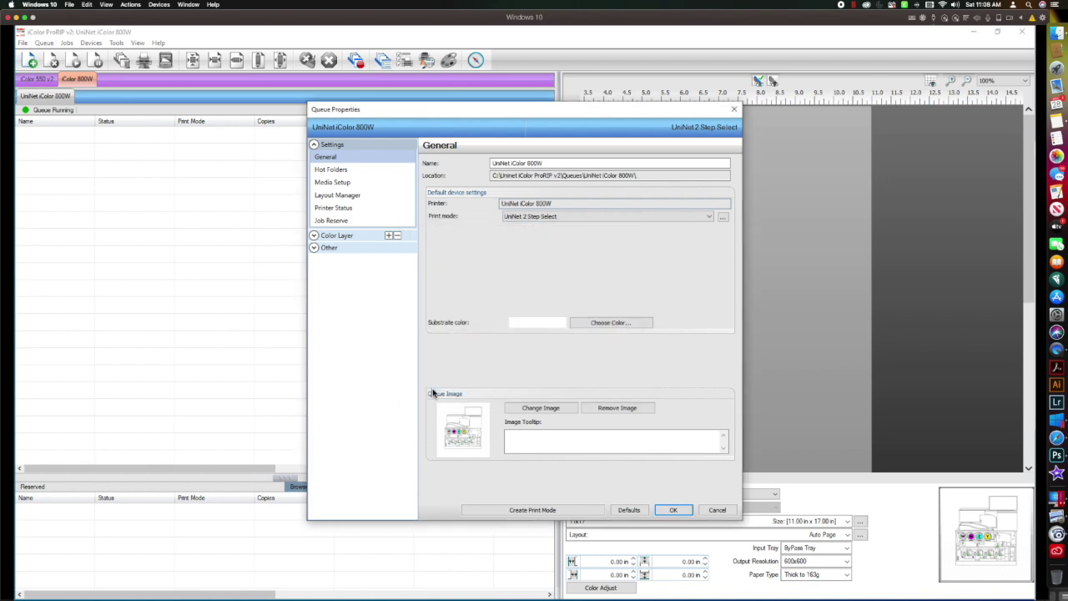
pyautogui.click(314, 236)
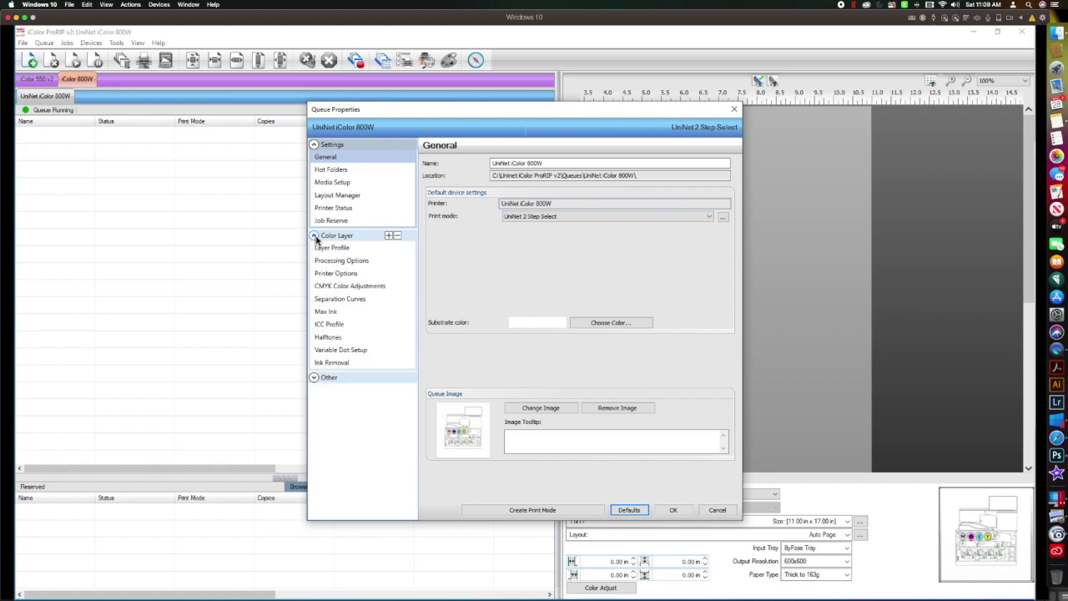
# Leave ink removal disabled and start creating a new print mode from these settings.
pyautogui.click(330, 363)
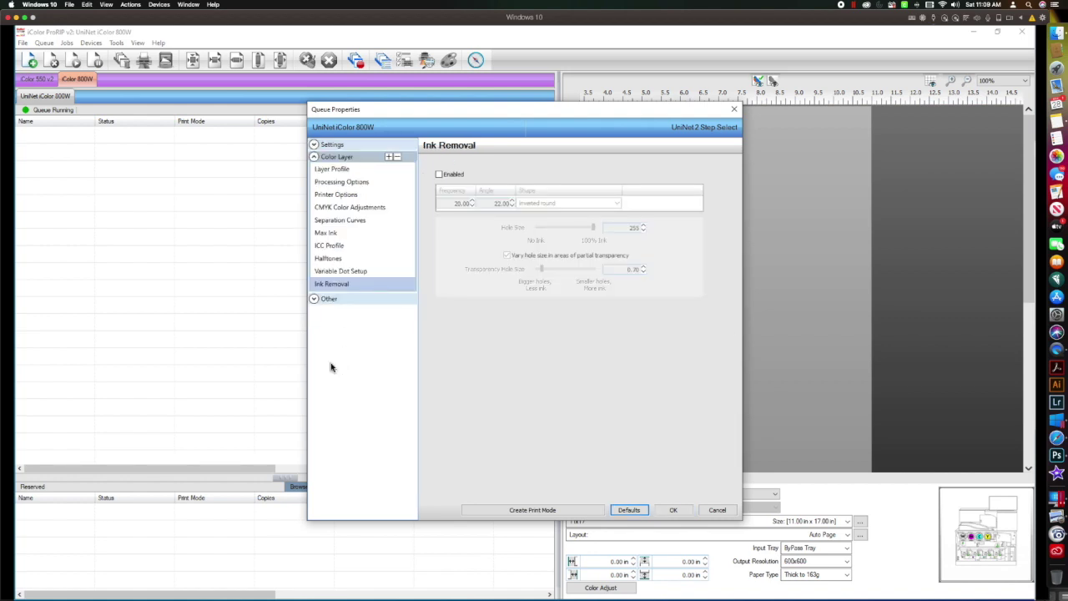
pyautogui.click(439, 175)
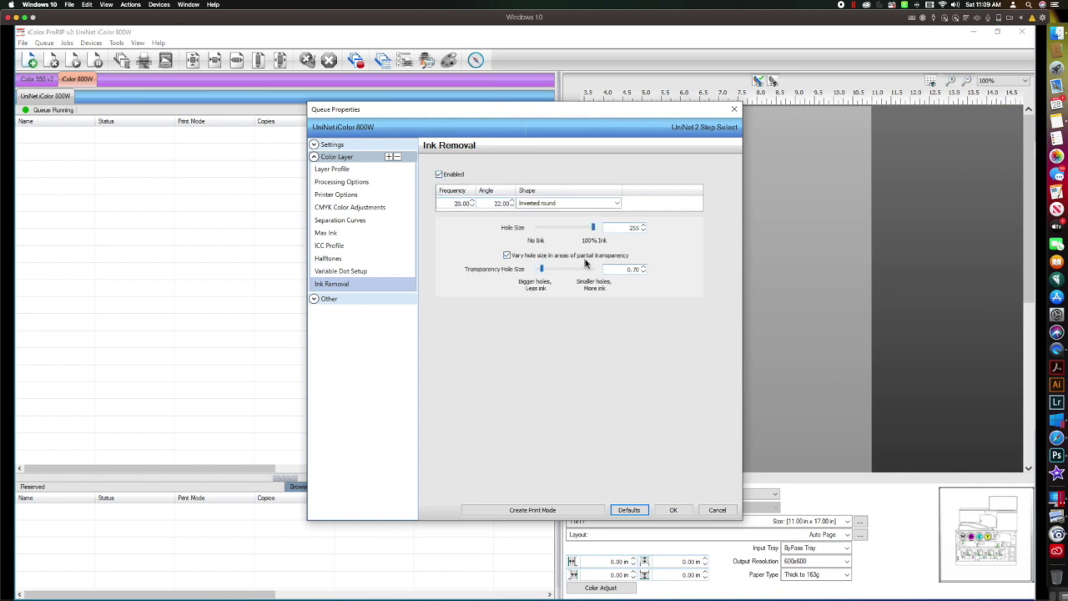
pyautogui.click(439, 174)
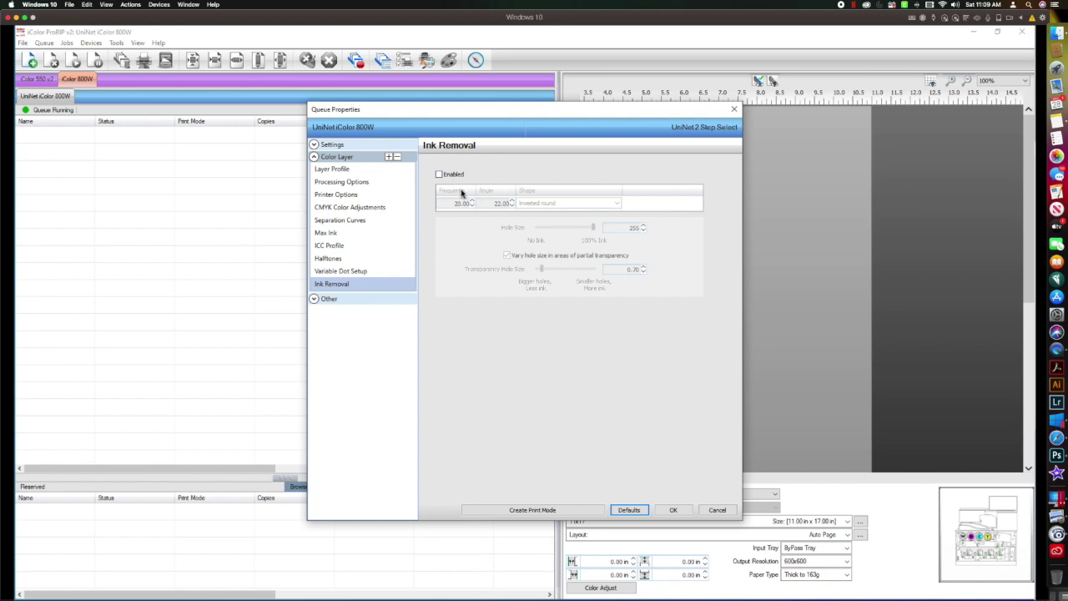
pyautogui.click(535, 510)
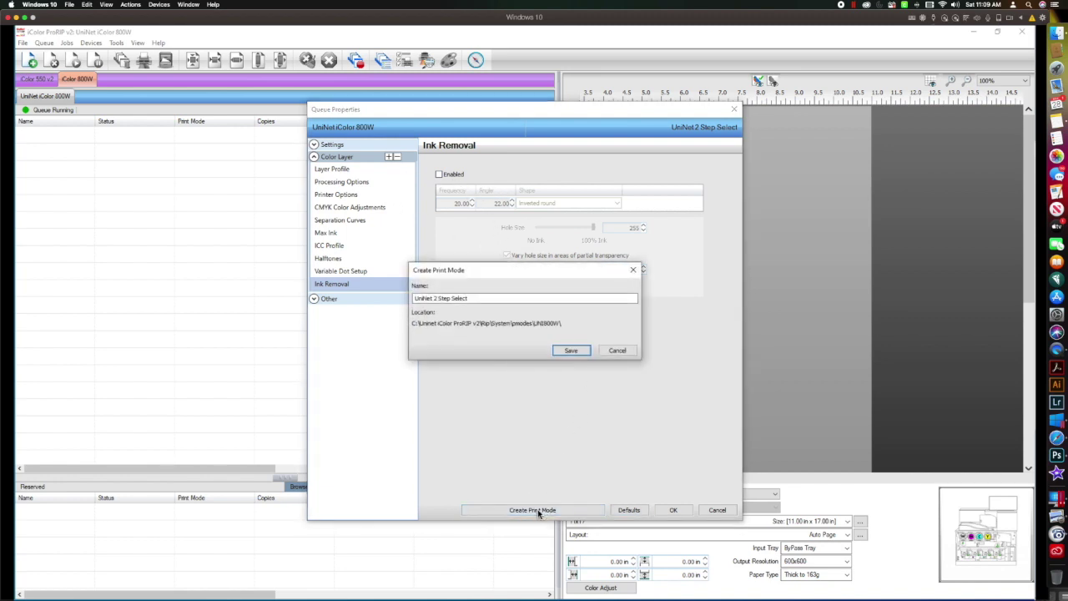
# Save the print mode as 'UniNet 2 Step Select NO HOLES' and apply it to the queue.
pyautogui.click(459, 298)
pyautogui.click(476, 300)
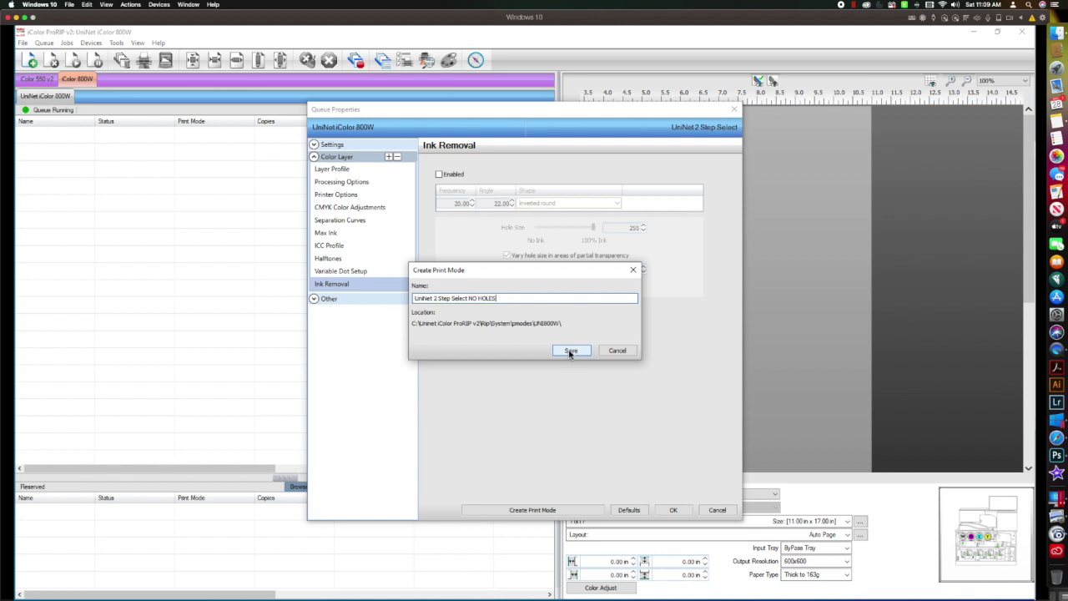
pyautogui.click(570, 350)
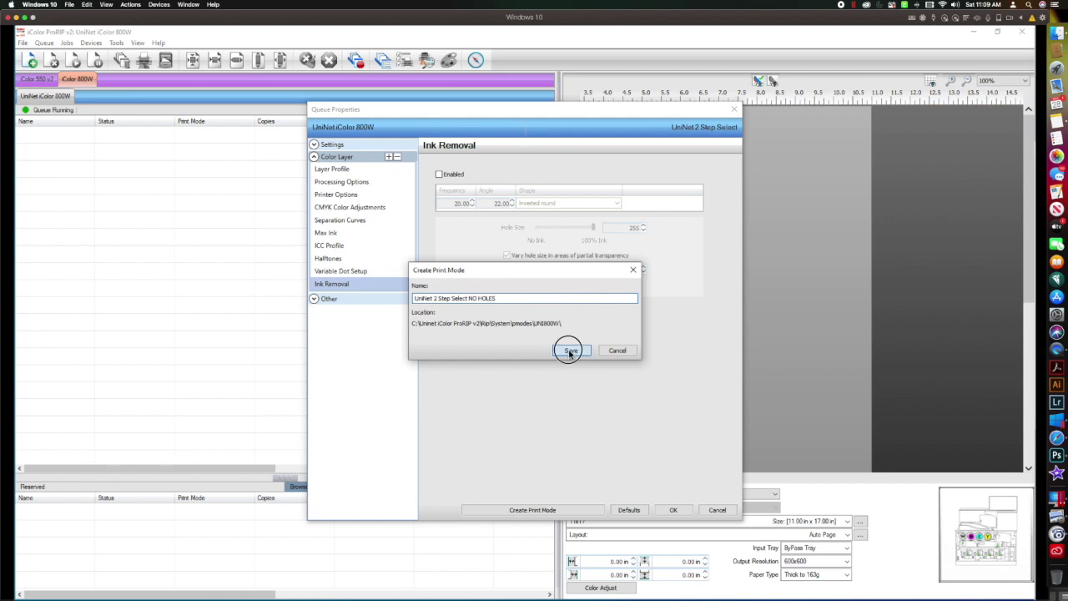
pyautogui.click(674, 510)
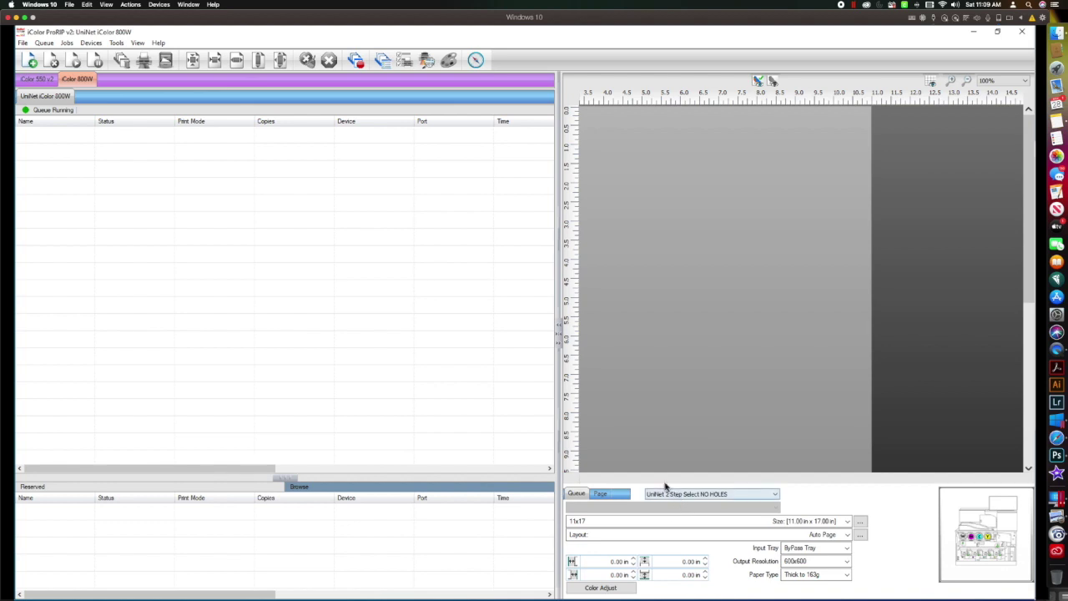
pyautogui.click(775, 495)
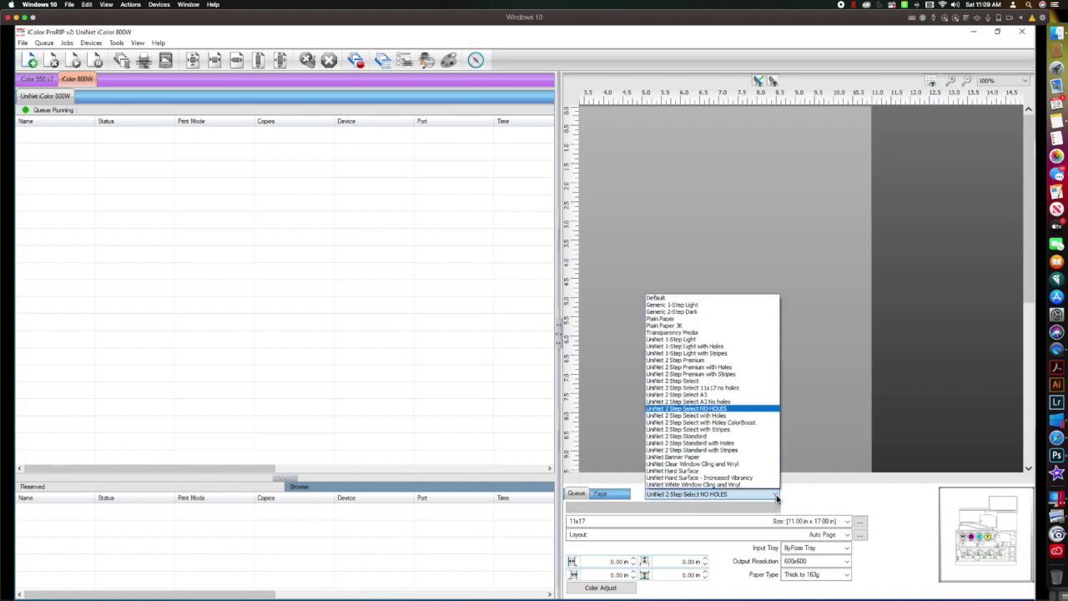
pyautogui.click(687, 409)
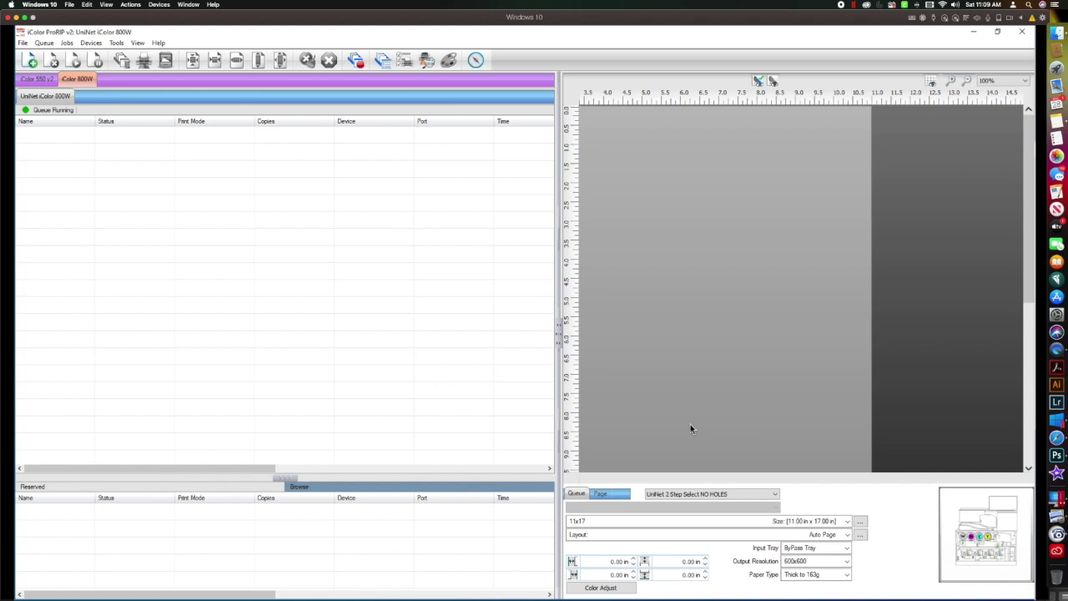
# Add Happiness Comes in Waves.png as a pending job and select it to view details.
pyautogui.click(31, 63)
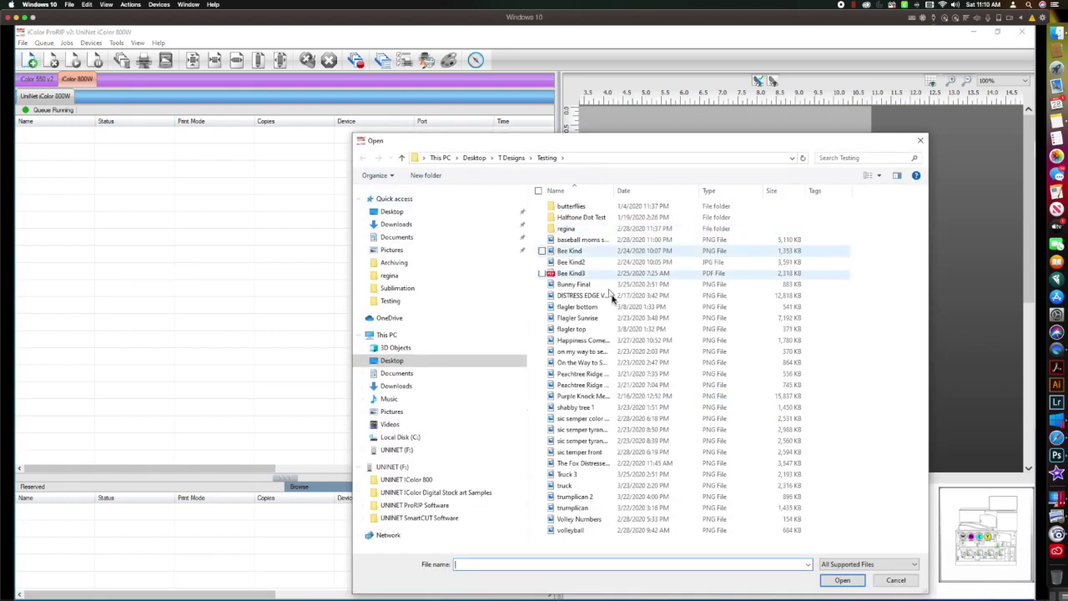
pyautogui.doubleClick(568, 340)
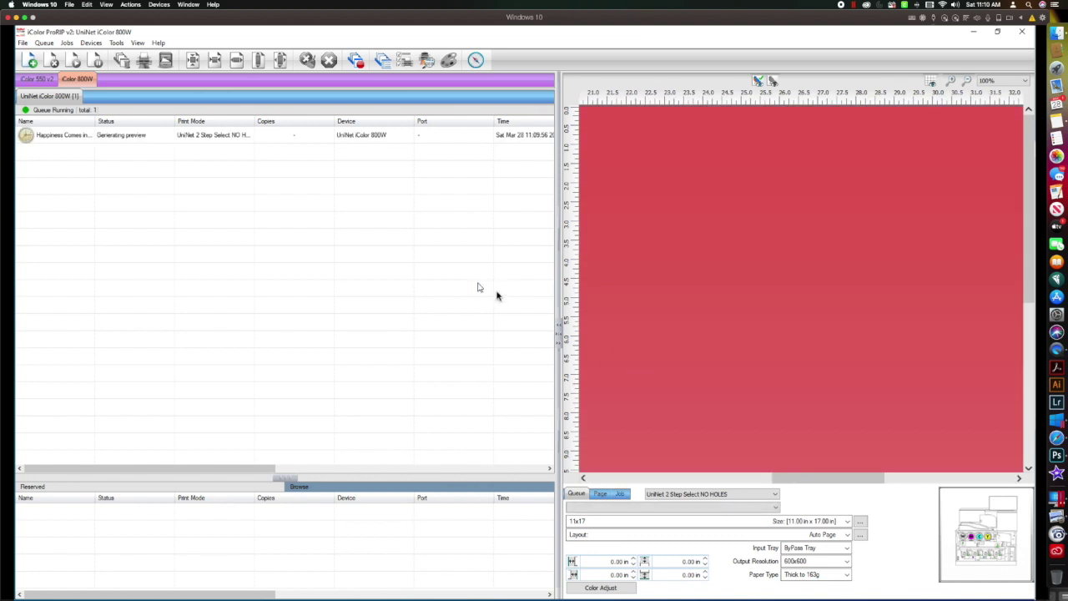
pyautogui.click(207, 142)
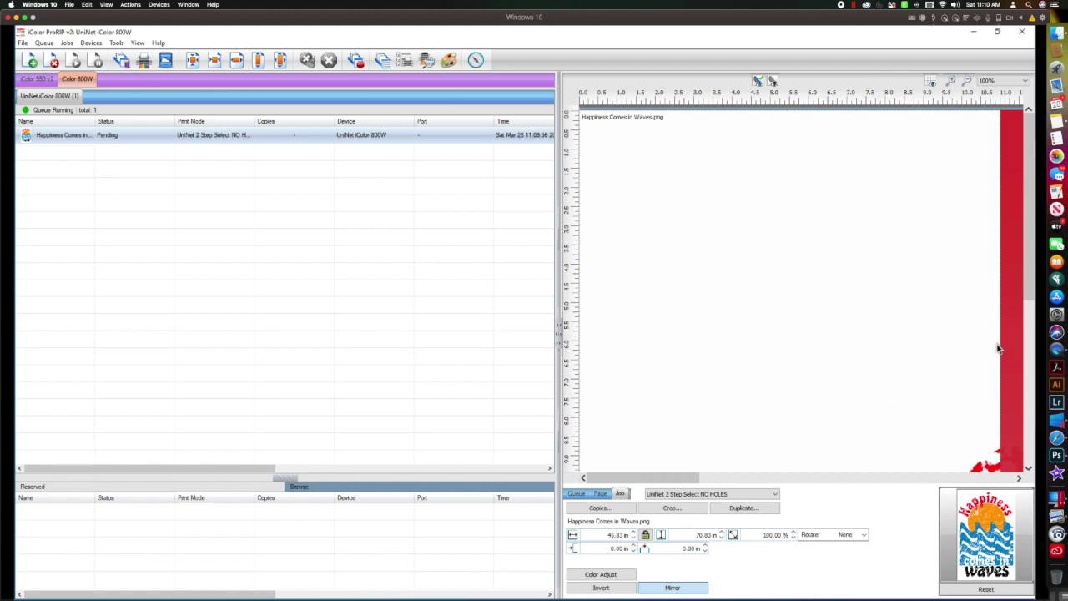
# Fit the job to the 11 x 17 in page and set the preview zoom to 'To fit'.
pyautogui.moveTo(706, 477); pyautogui.dragTo(602, 490)
pyautogui.click(281, 64)
pyautogui.click(282, 66)
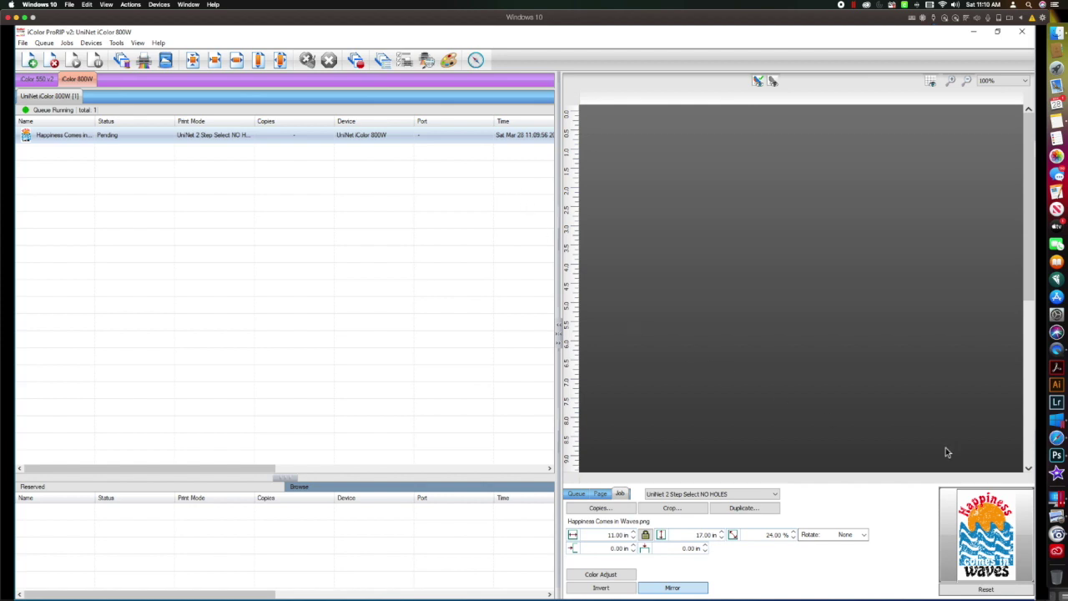
pyautogui.click(990, 81)
pyautogui.click(991, 95)
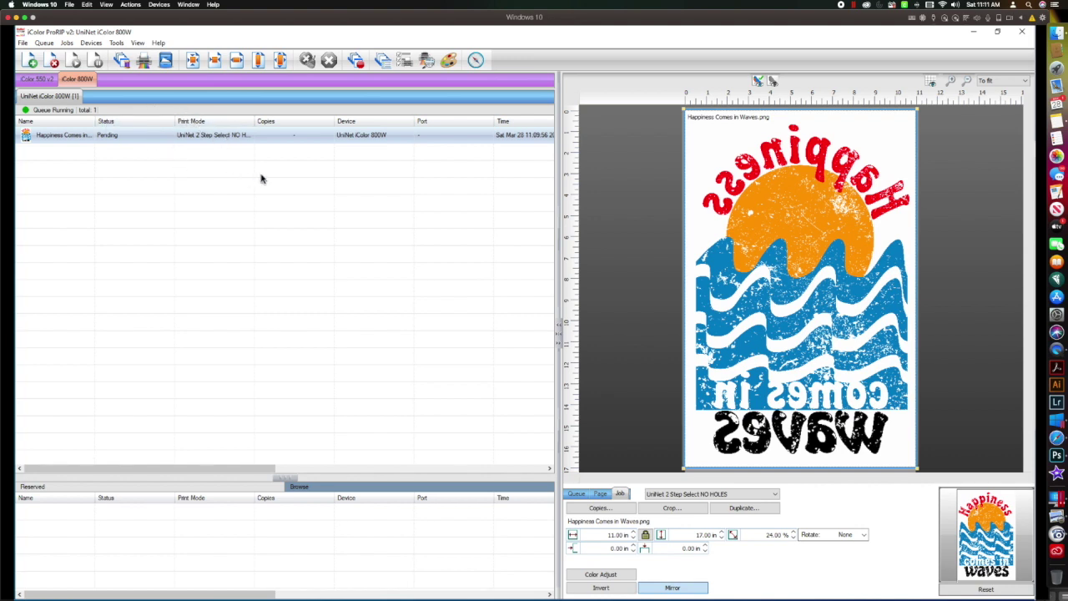
# Choose Job Color Replacement from the Jobs menu for Happiness Comes in Waves.png.
pyautogui.click(69, 43)
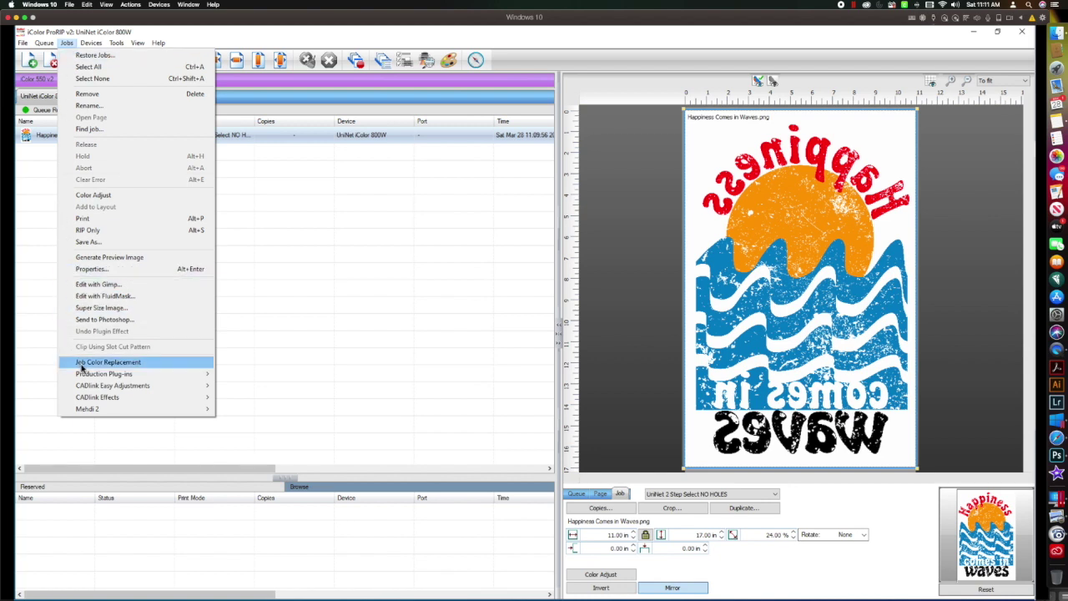
pyautogui.click(106, 364)
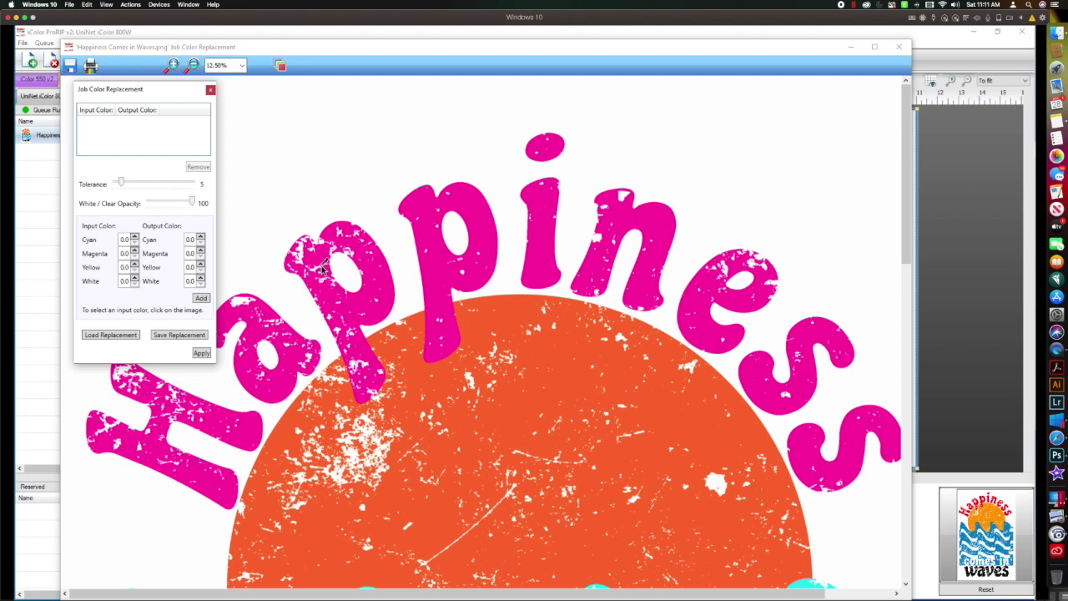
# Sample the pink Happiness lettering (Magenta 90.2, Yellow 34.9, Cyan 0) as the input colour to replace.
pyautogui.click(421, 207)
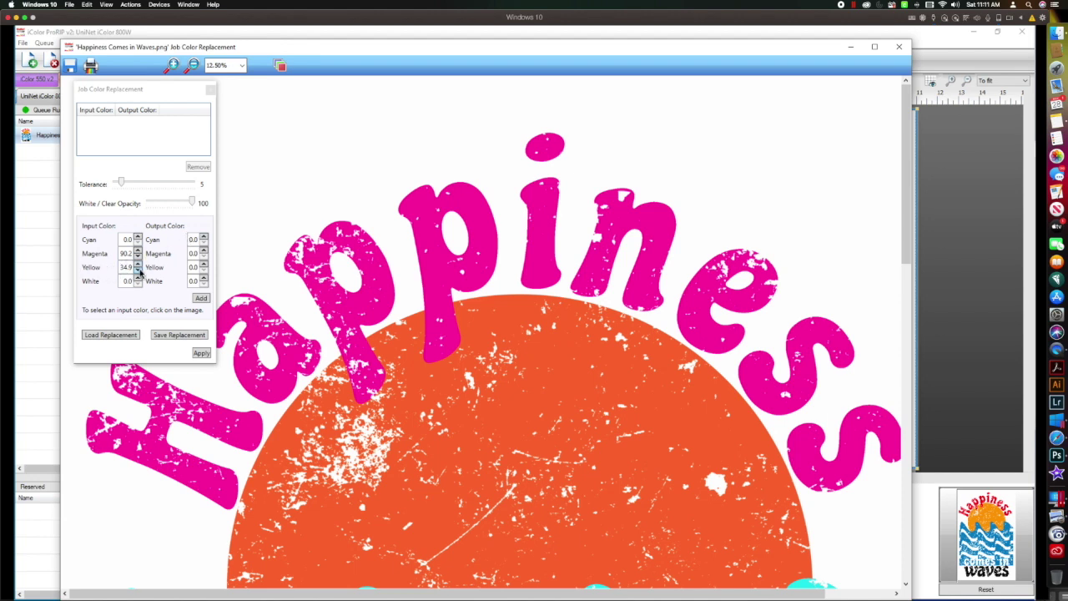
pyautogui.click(192, 241)
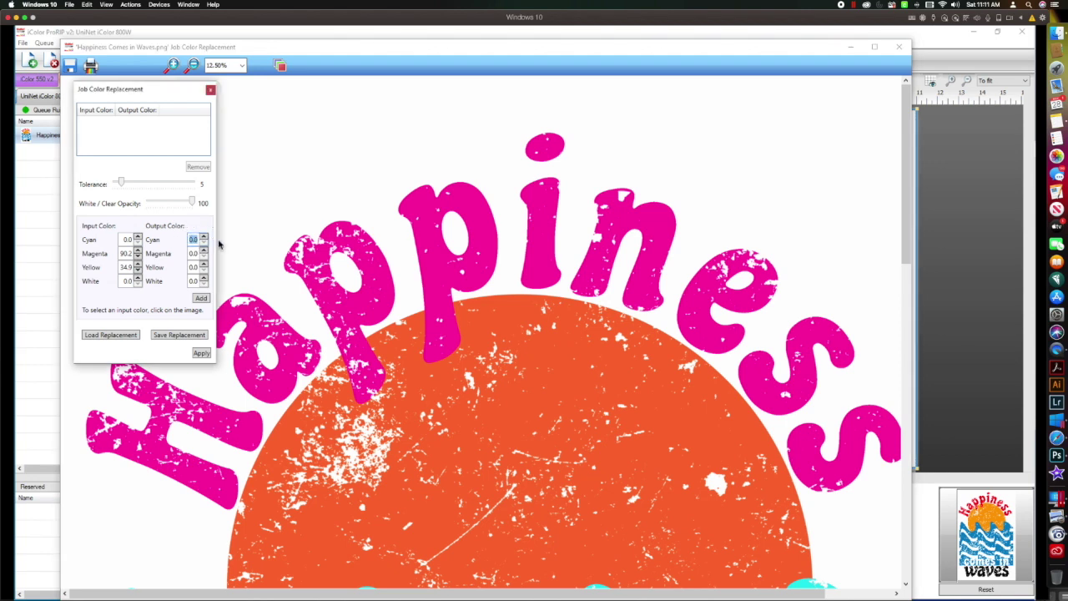
# Enter output Cyan 15, Magenta 100, Yellow 100, then bring up the original design in Photoshop.
pyautogui.write('15')
pyautogui.press('Tab')
pyautogui.write('100')
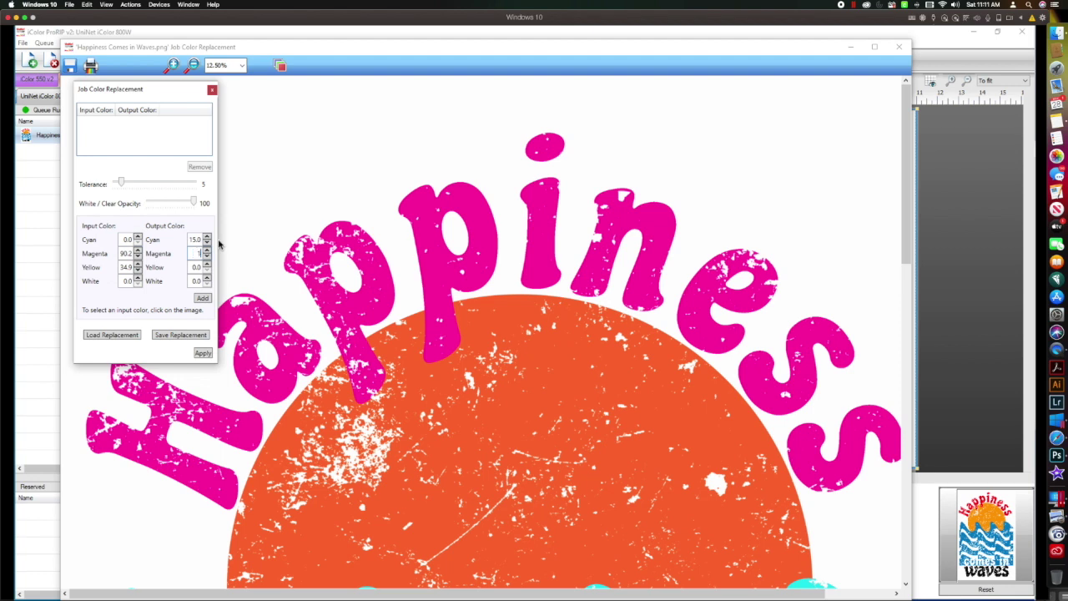
pyautogui.press('Tab')
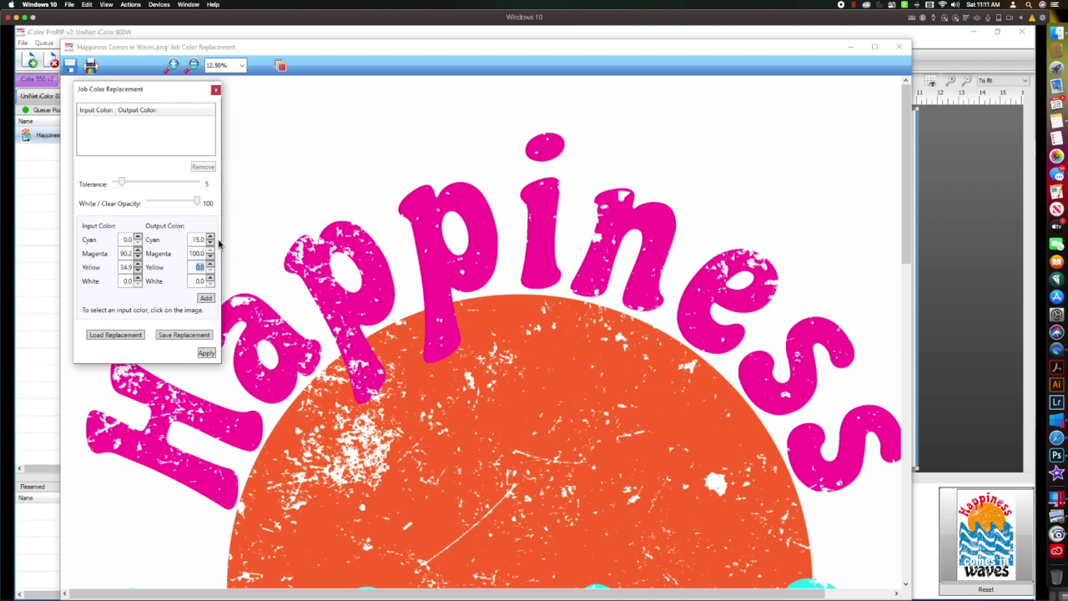
pyautogui.write('100')
pyautogui.press('Tab')
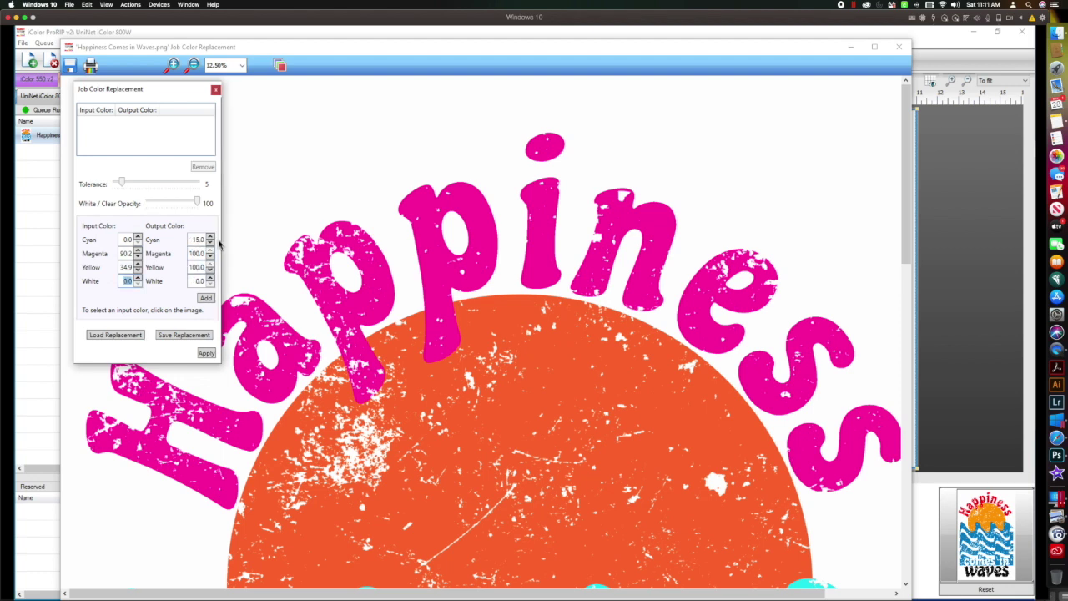
pyautogui.click(1049, 455)
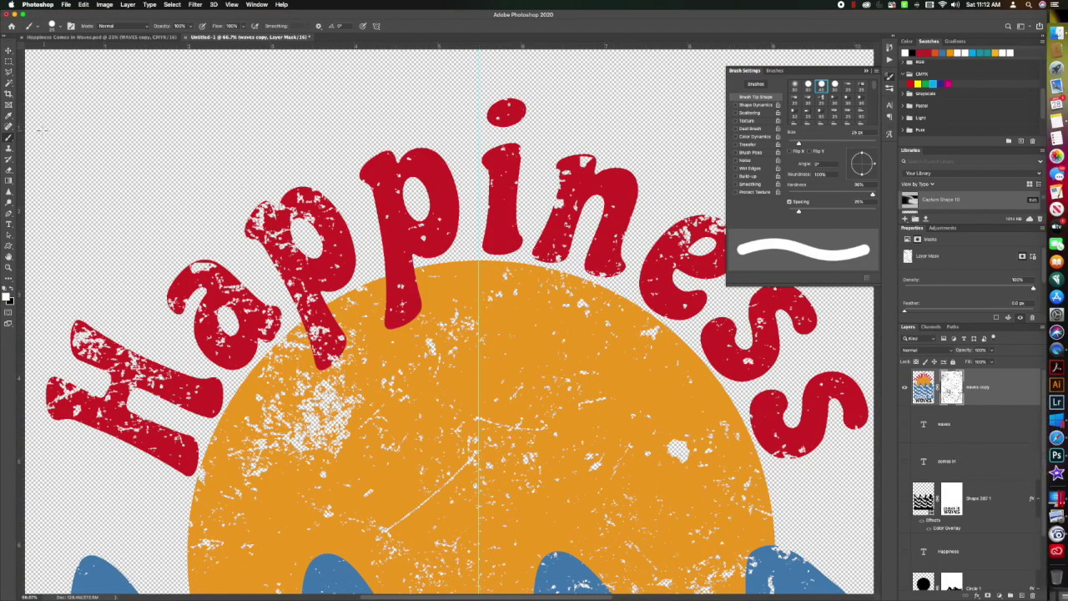
# Eyedrop the red Happiness lettering on the pixel layer and confirm it reads C15 M100 Y100 K0.
pyautogui.click(9, 118)
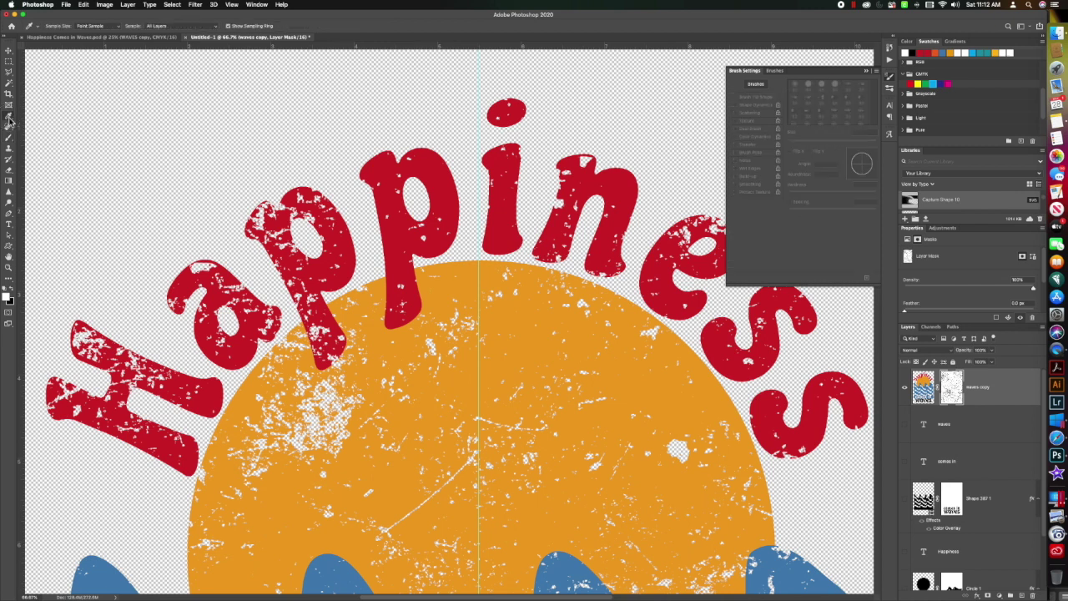
pyautogui.click(344, 241)
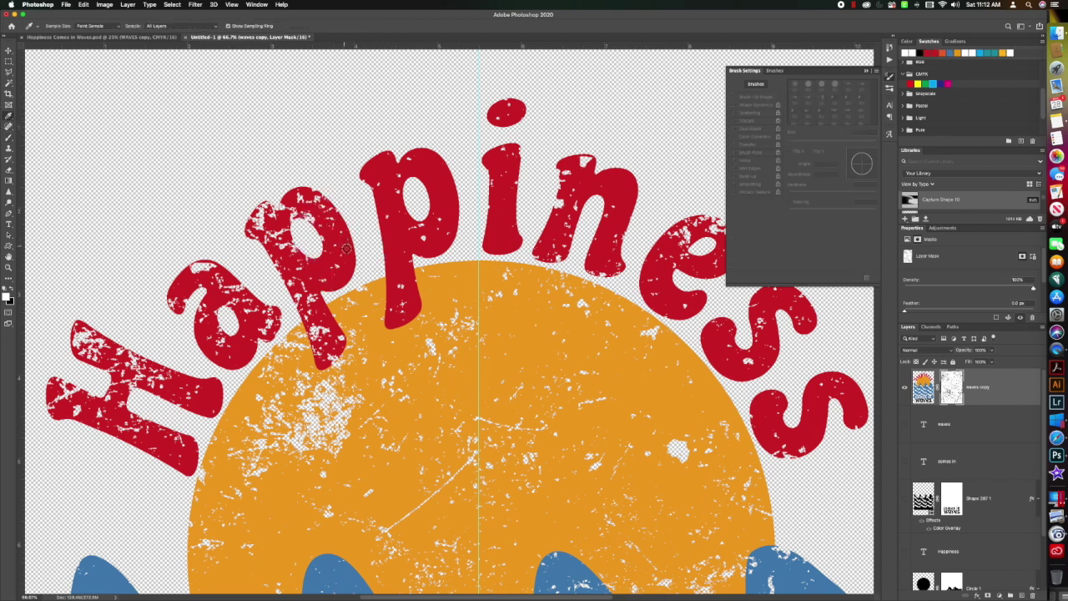
pyautogui.press('super+2')
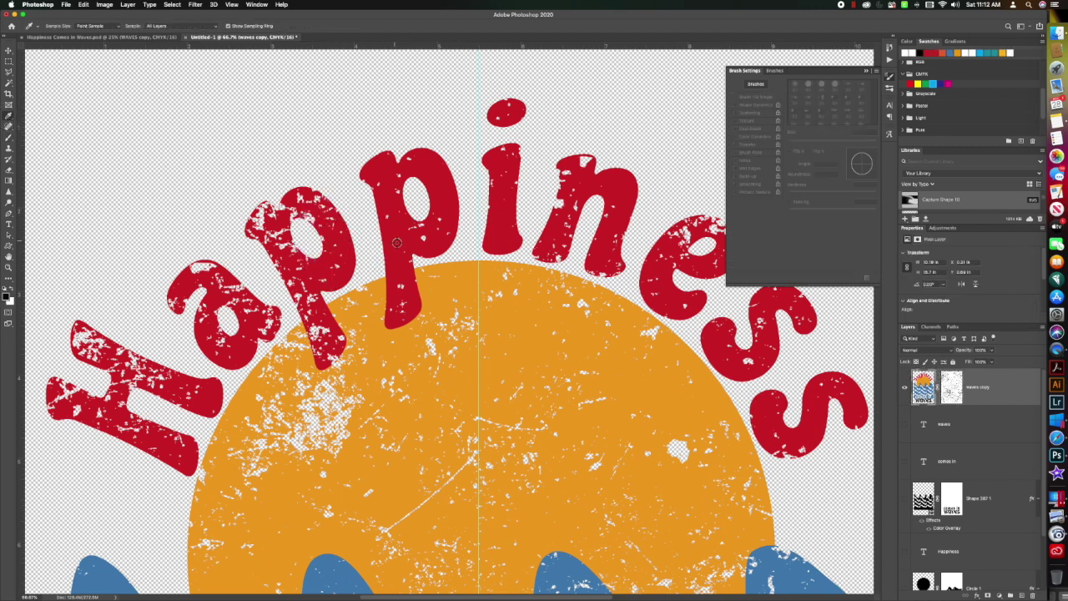
pyautogui.click(396, 242)
pyautogui.click(8, 298)
pyautogui.click(142, 280)
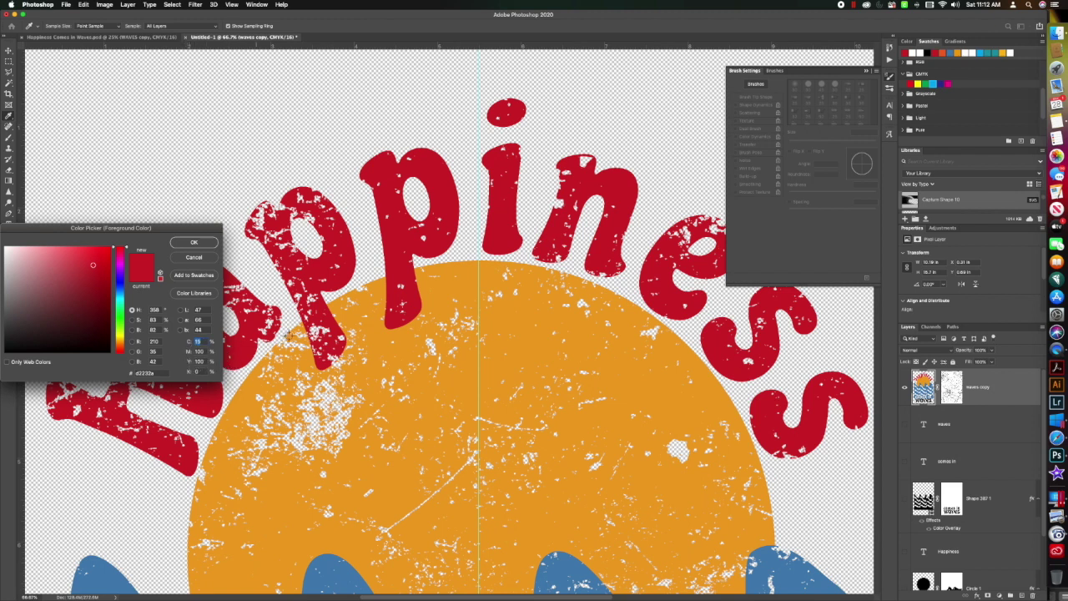
pyautogui.click(1056, 424)
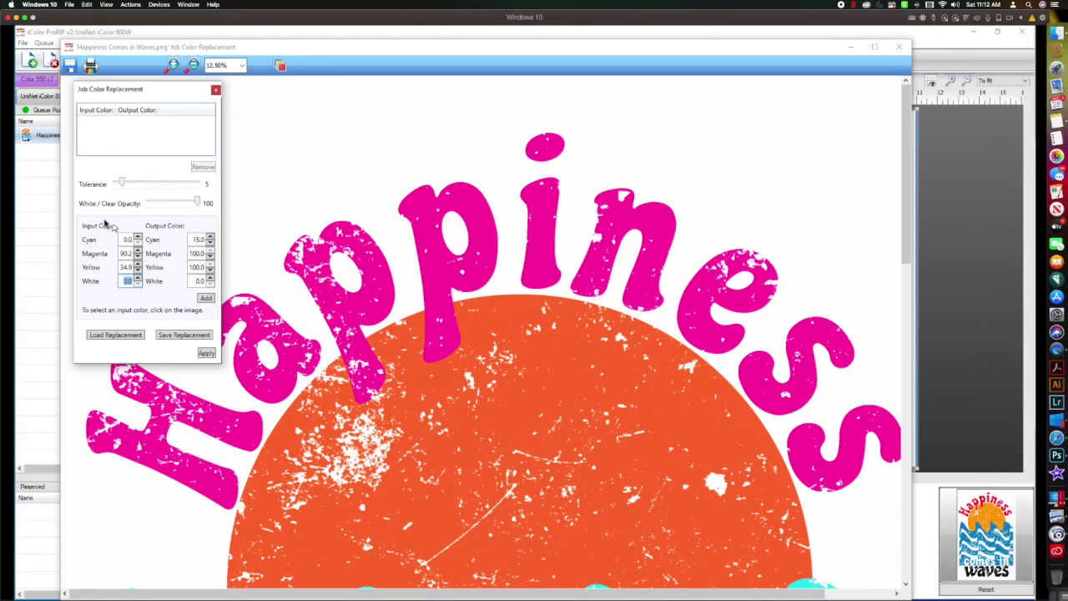
# Add the C0 M90.2 Y34.9 to C15 M100 Y100 pair, then scroll to the black lettering.
pyautogui.click(206, 299)
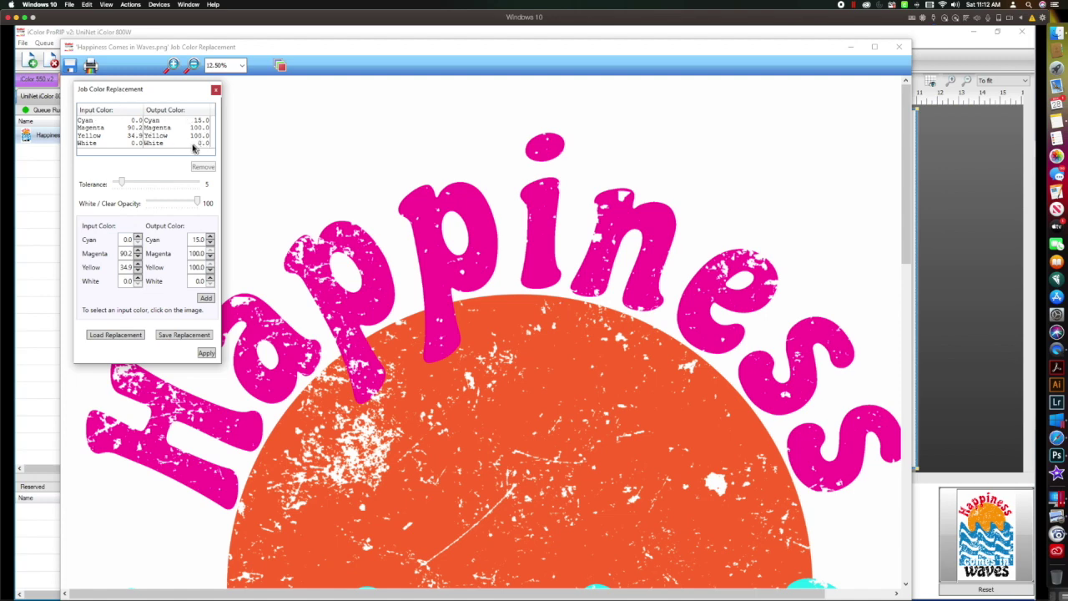
pyautogui.scroll(-10, 426, 302)
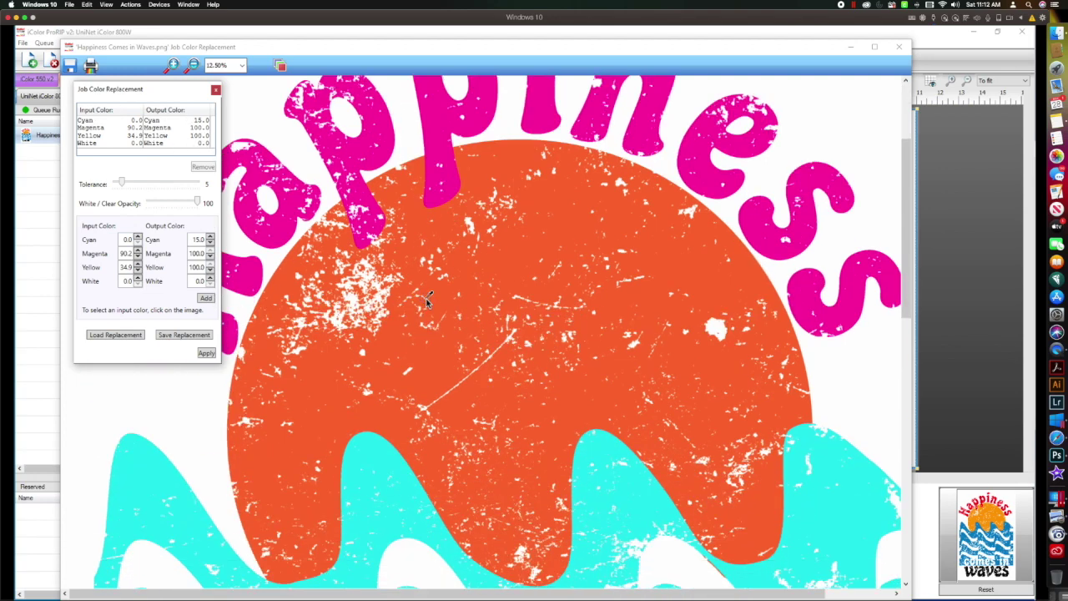
pyautogui.scroll(-10, 427, 302)
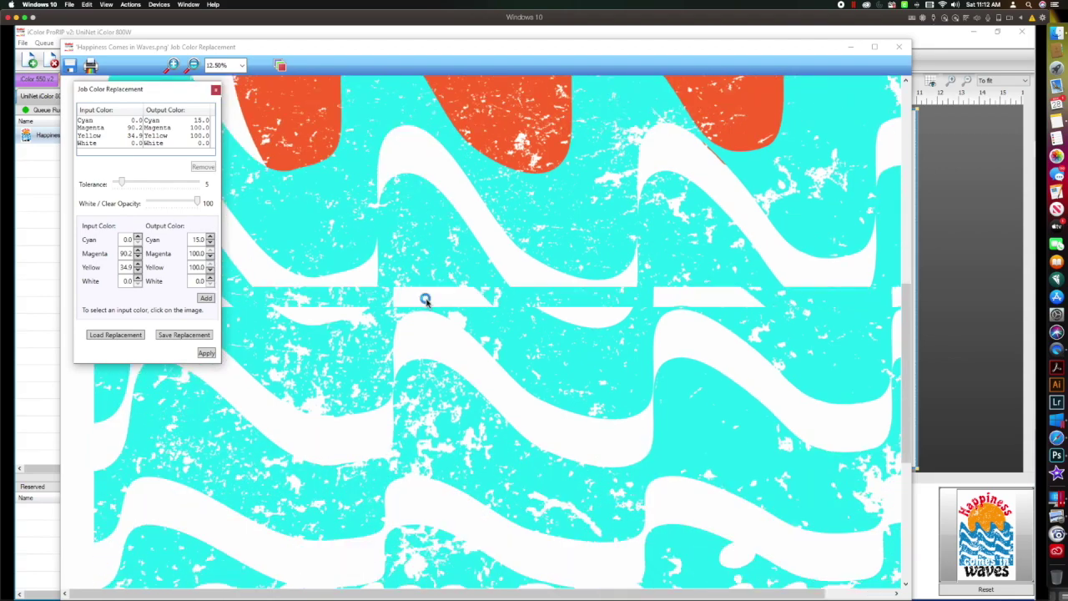
pyautogui.scroll(-2, 426, 302)
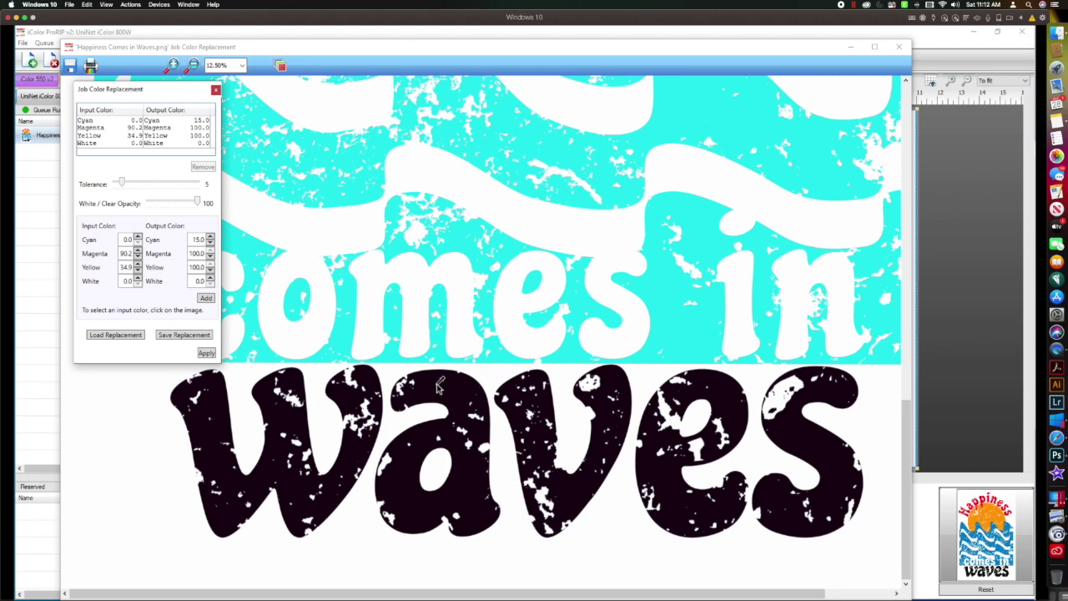
# Sample the near-black C89.8 M98 Y93.3 and add it mapped to C100 M100 Y90.
pyautogui.click(440, 384)
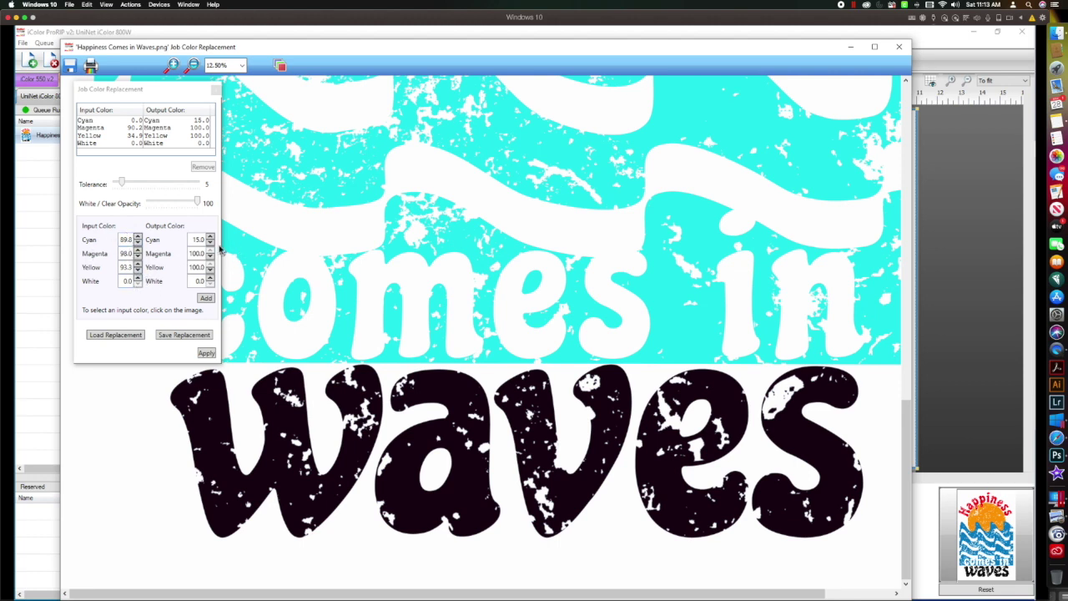
pyautogui.doubleClick(190, 241)
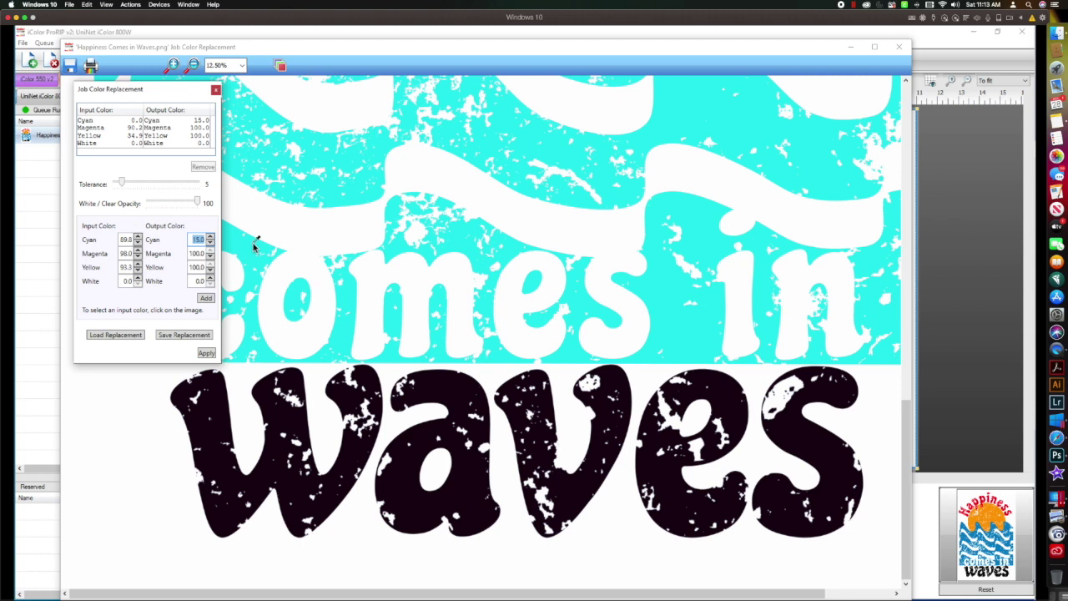
pyautogui.write('100')
pyautogui.press('Tab')
pyautogui.press('Tab')
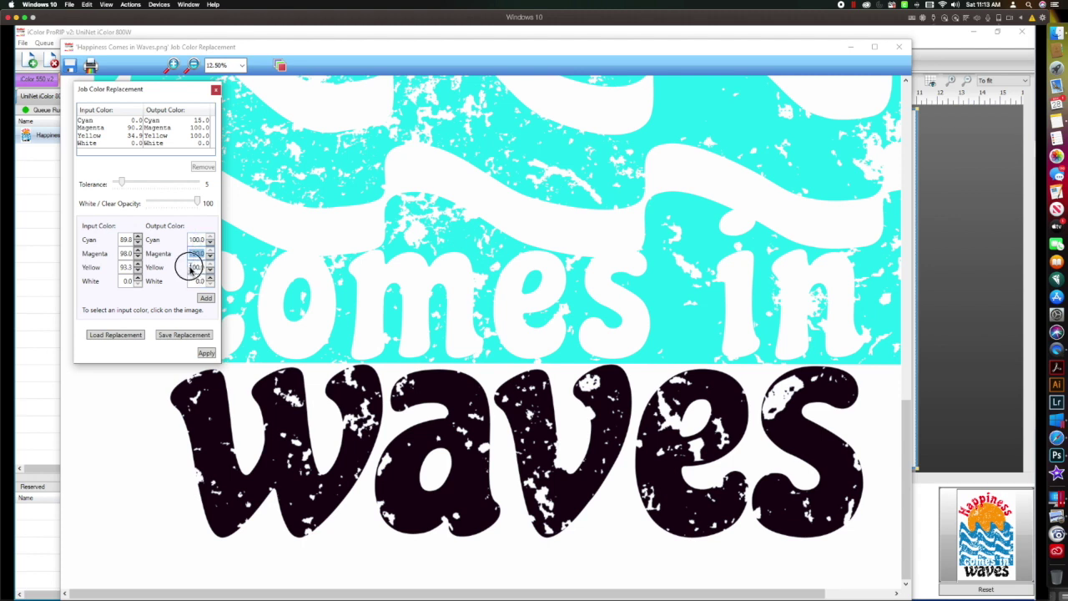
pyautogui.doubleClick(204, 267)
pyautogui.write('90')
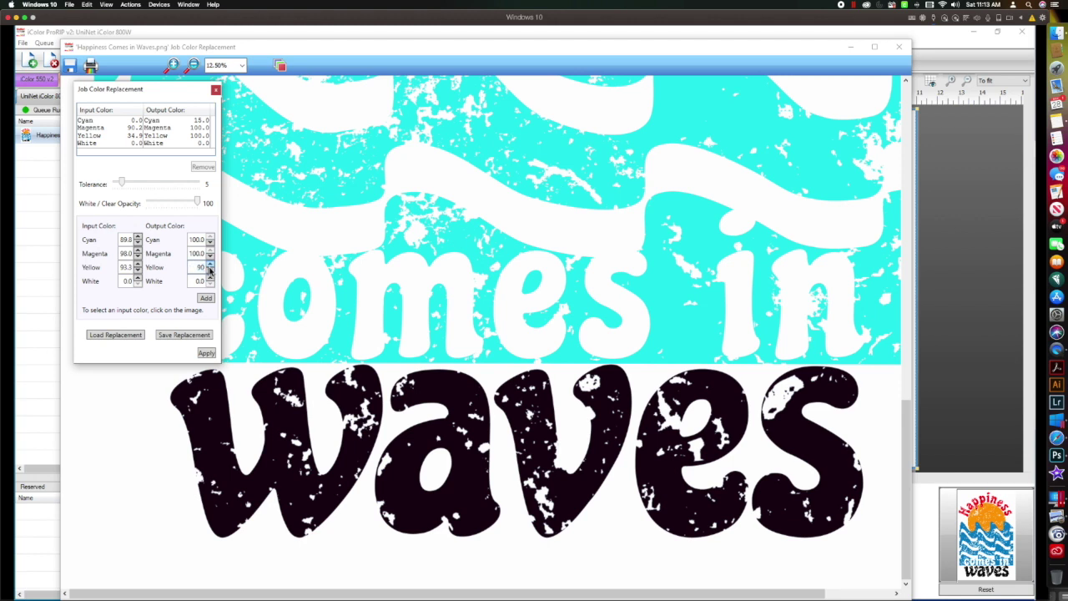
pyautogui.click(206, 298)
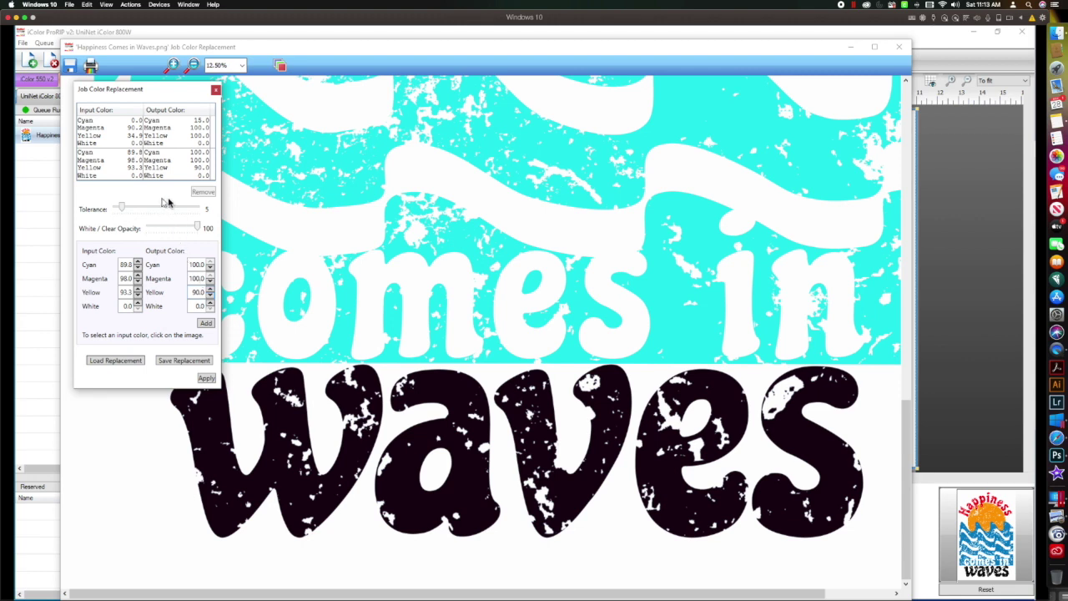
pyautogui.scroll(3, 684, 313)
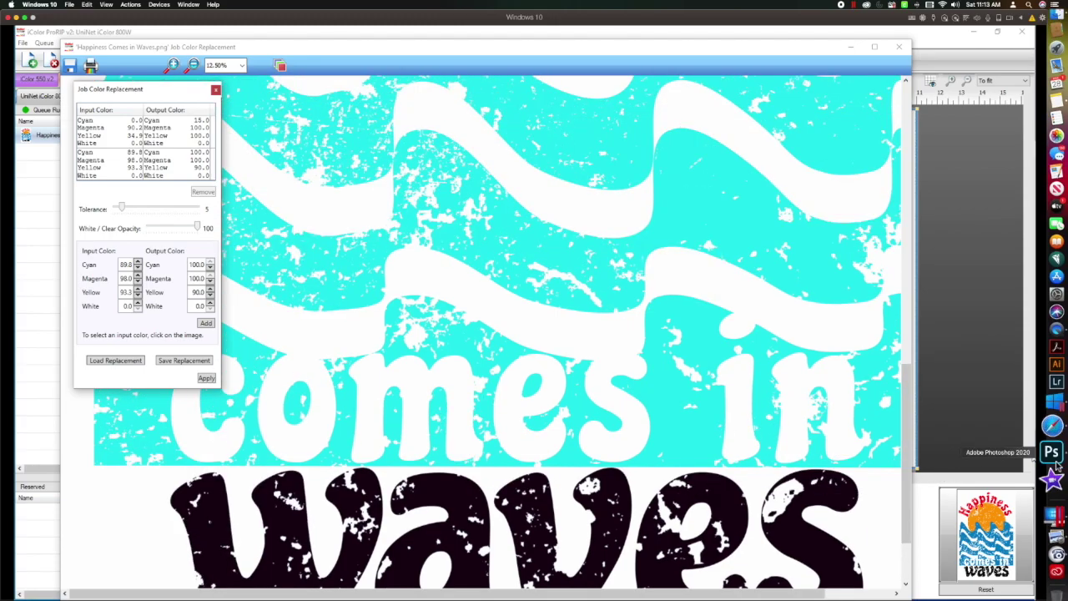
# In Photoshop, eyedrop the orange sun and read its values: C4 M40 Y100 K0.
pyautogui.click(1056, 457)
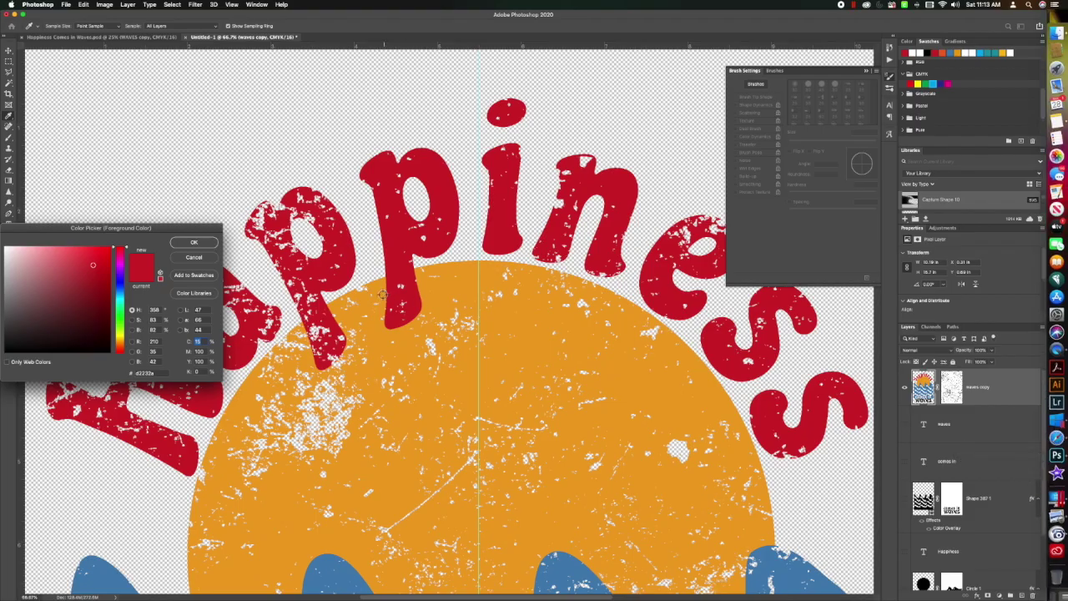
pyautogui.click(192, 259)
pyautogui.click(469, 282)
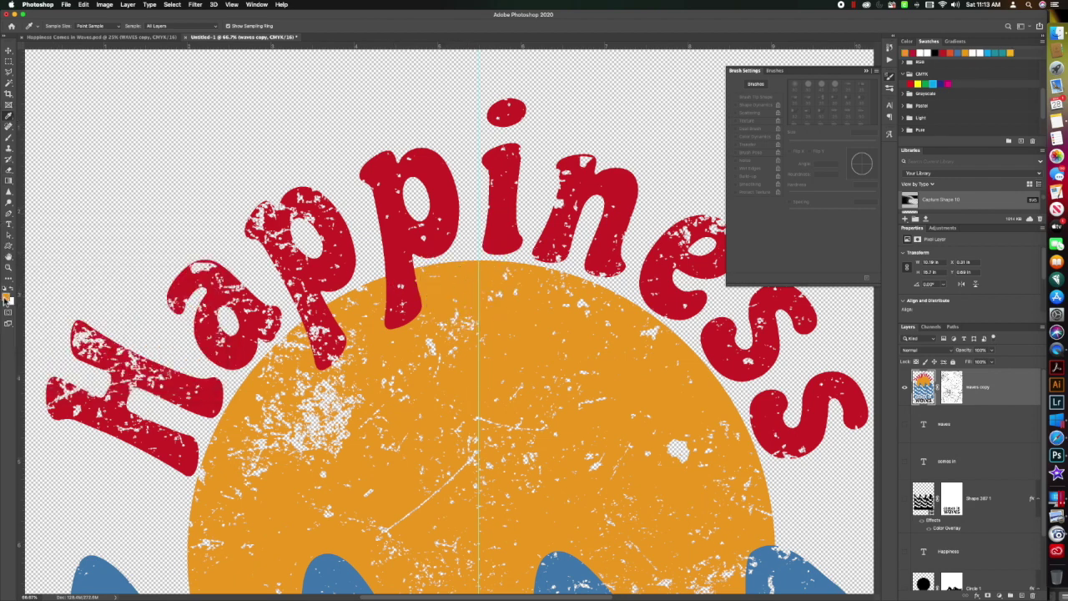
pyautogui.click(6, 298)
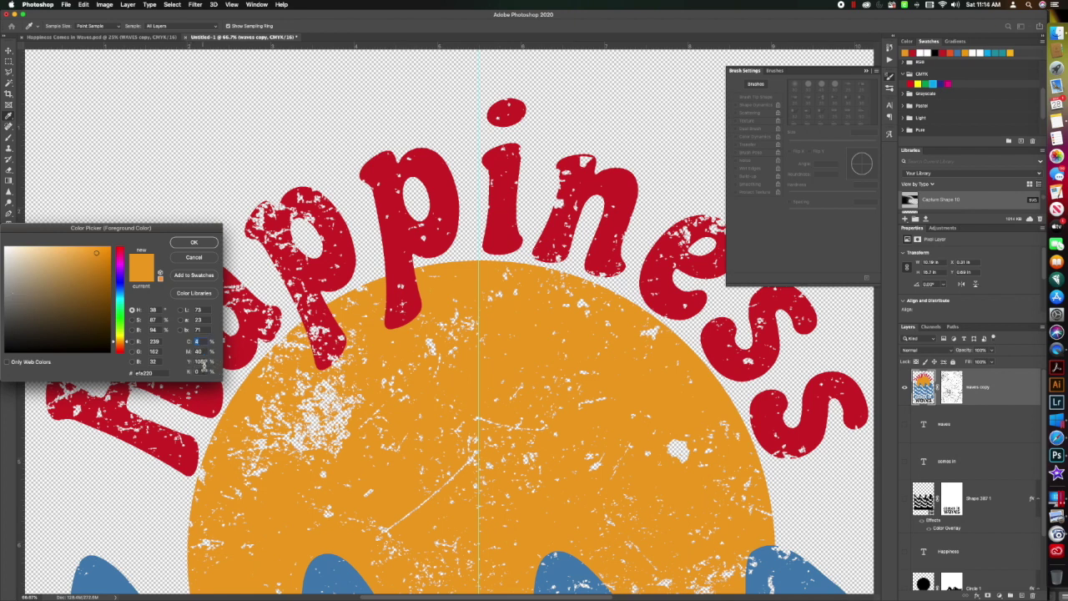
# Sample the orange (Magenta 56.5, Yellow 80) and enter output Cyan 4, Magenta 40, Yellow 100.
pyautogui.click(1054, 422)
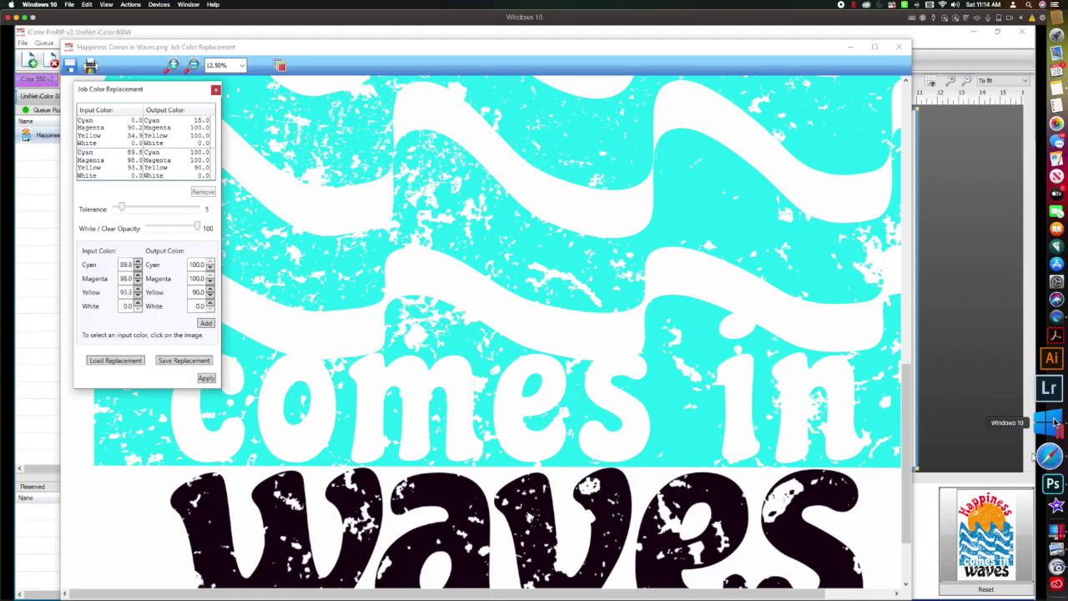
pyautogui.scroll(3, 468, 321)
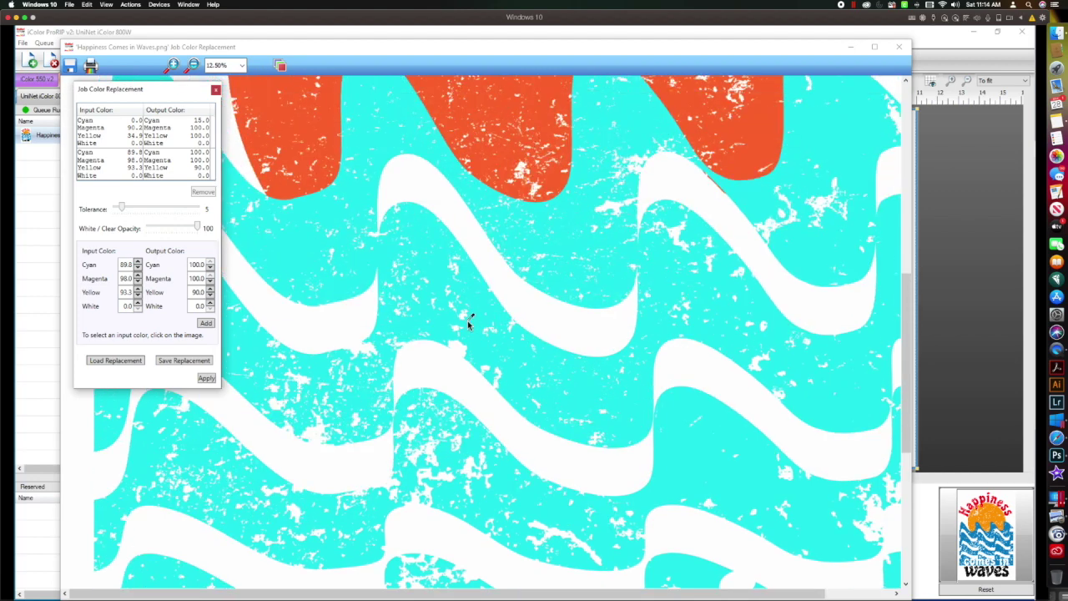
pyautogui.click(331, 115)
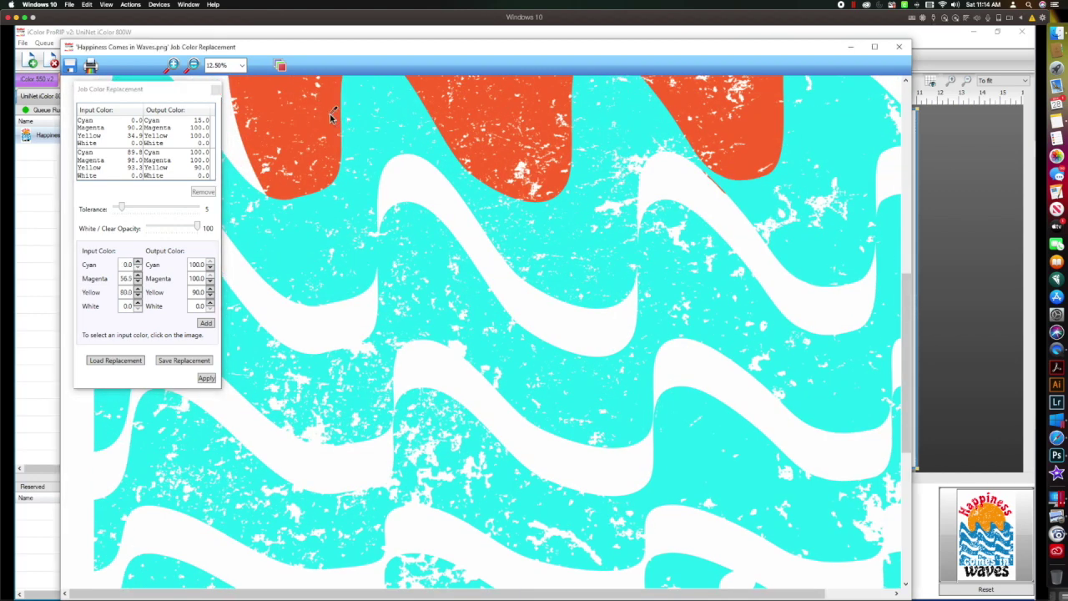
pyautogui.click(217, 265)
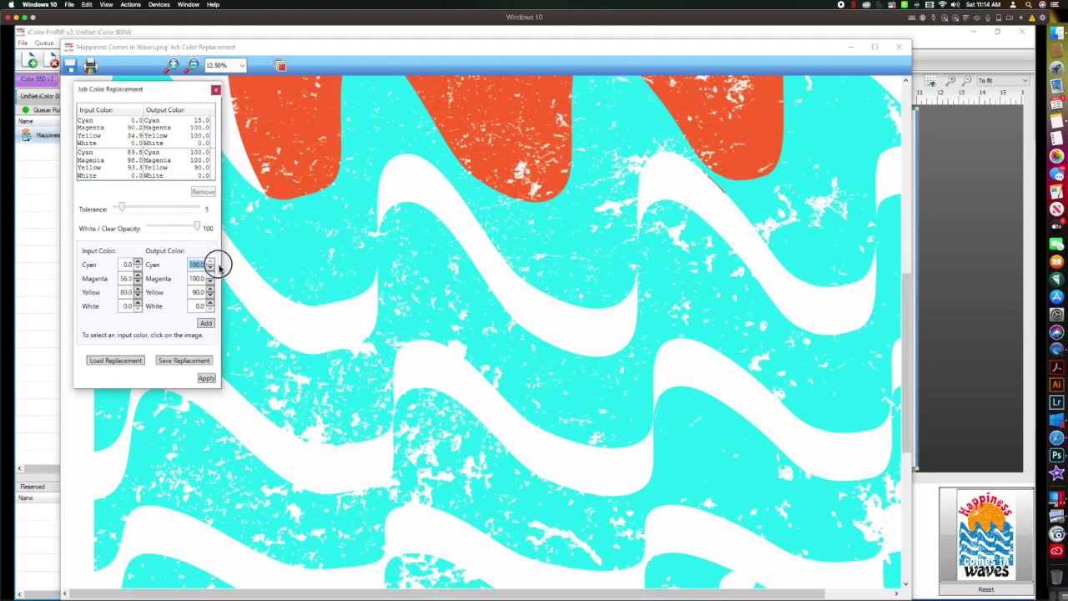
pyautogui.write('4')
pyautogui.press('Tab')
pyautogui.press('Tab')
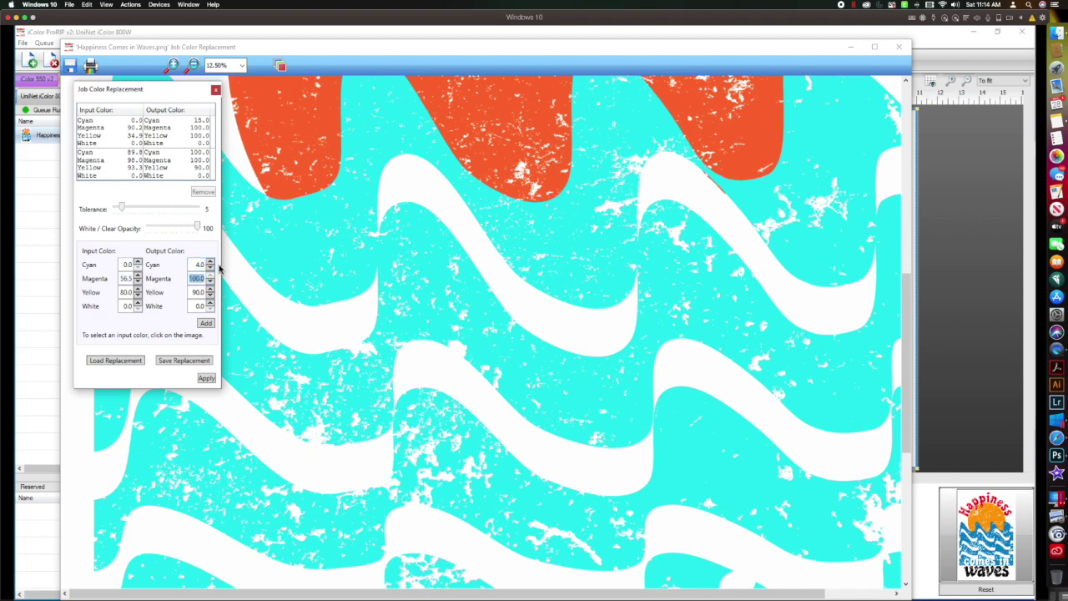
pyautogui.write('40')
pyautogui.press('Tab')
pyautogui.press('Tab')
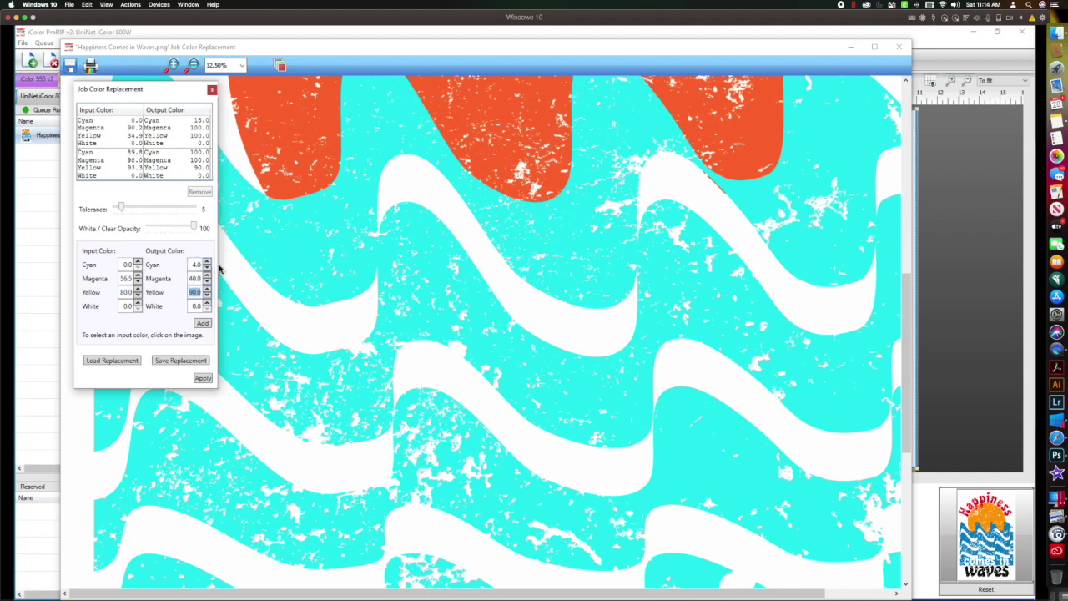
pyautogui.write('100')
pyautogui.press('Tab')
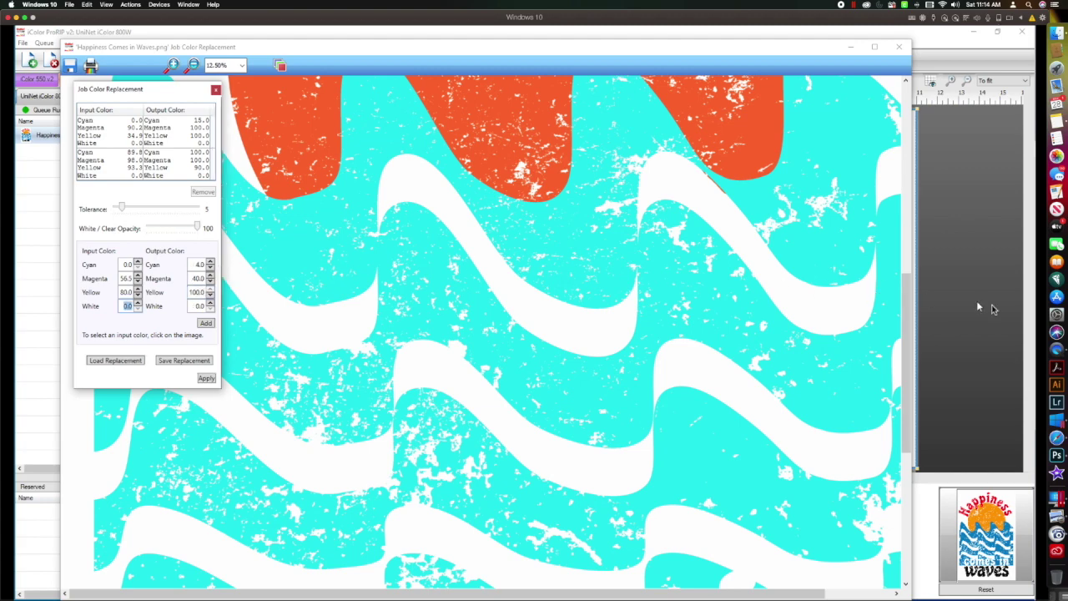
# Recheck the orange values in Photoshop, then add the orange replacement to the list.
pyautogui.click(1051, 457)
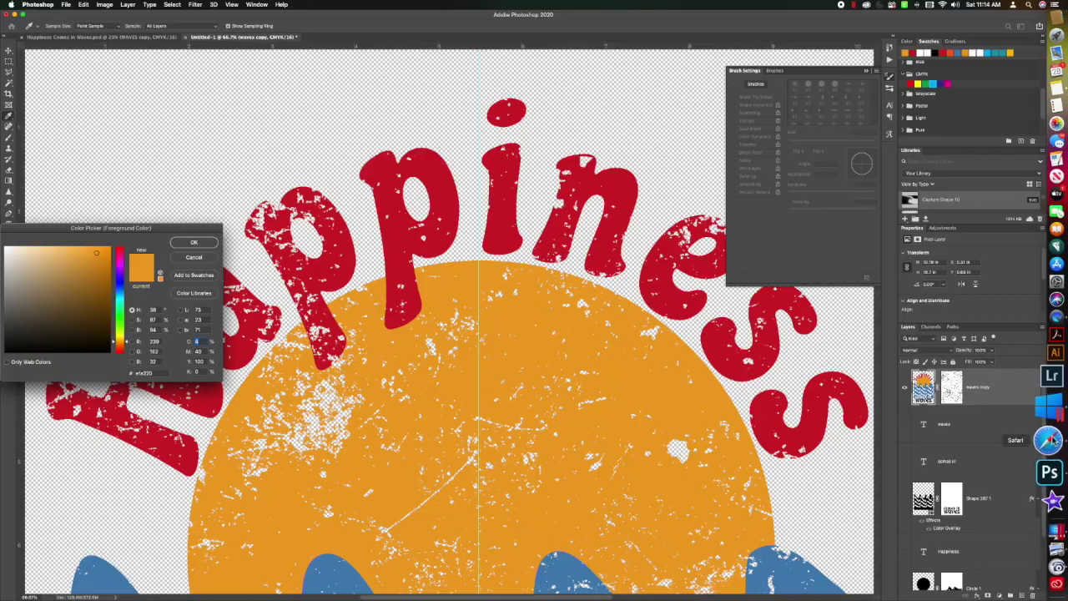
pyautogui.click(1054, 404)
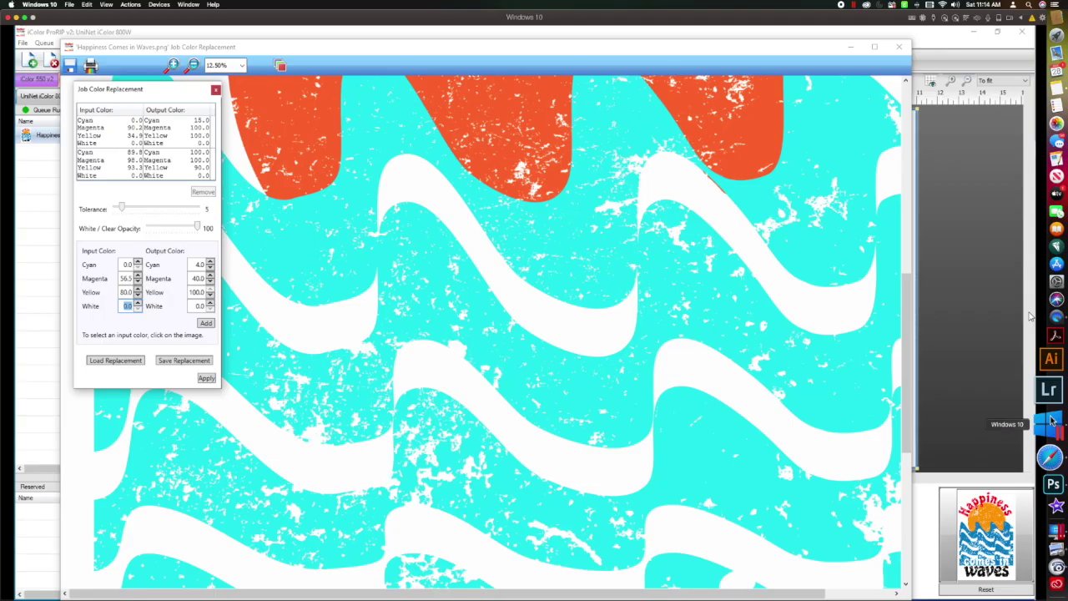
pyautogui.click(206, 324)
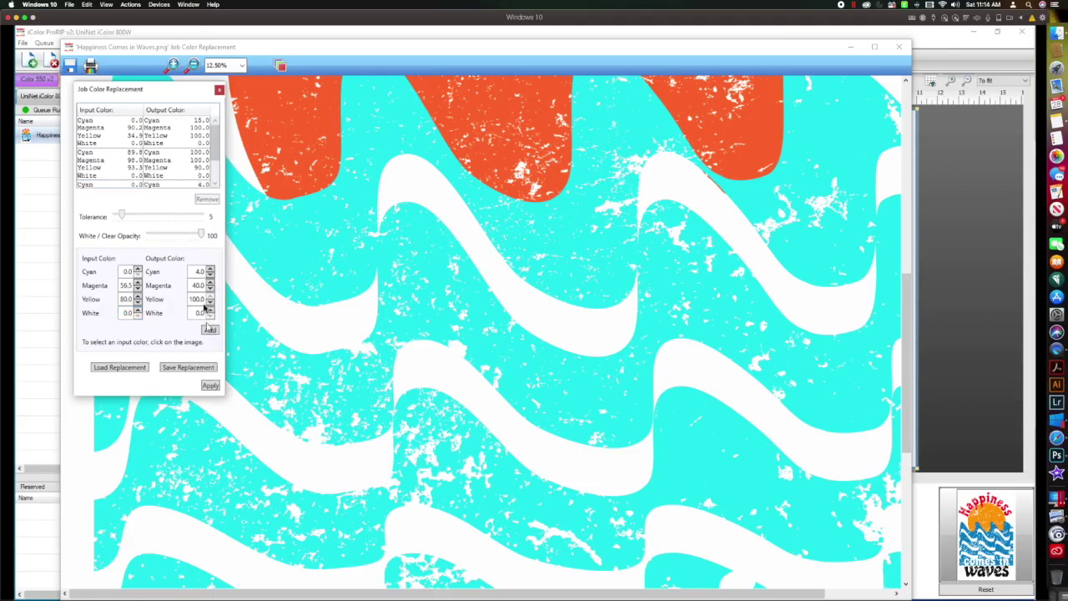
pyautogui.moveTo(213, 136)
pyautogui.mouseDown()
pyautogui.moveTo(214, 169)
pyautogui.moveTo(210, 121)
pyautogui.mouseUp()
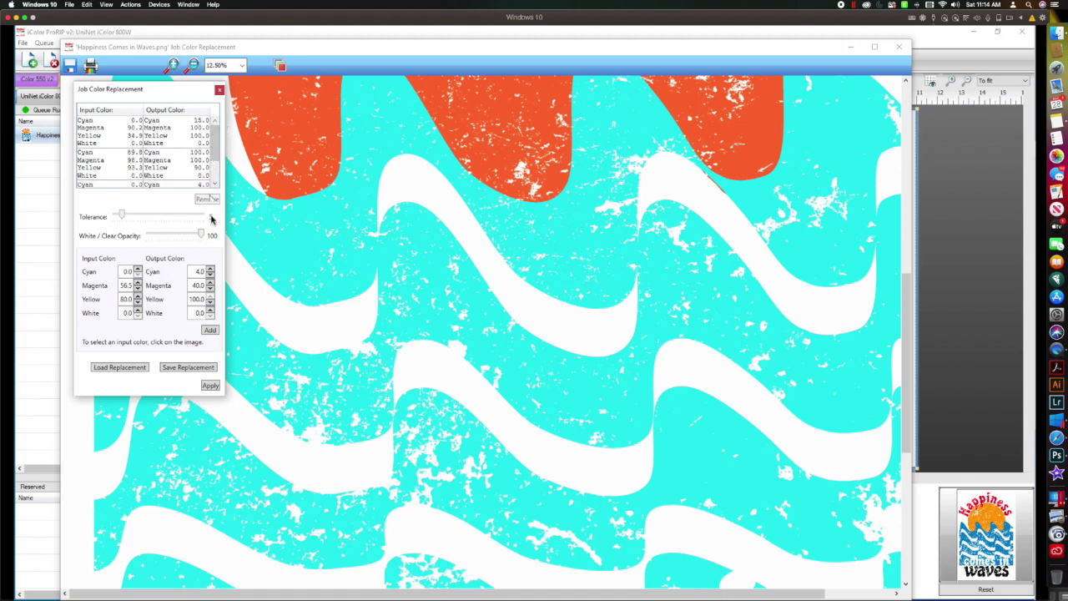
# Apply the three replacements, accept the Color Preview Warning, and turn on the replacement preview.
pyautogui.click(210, 386)
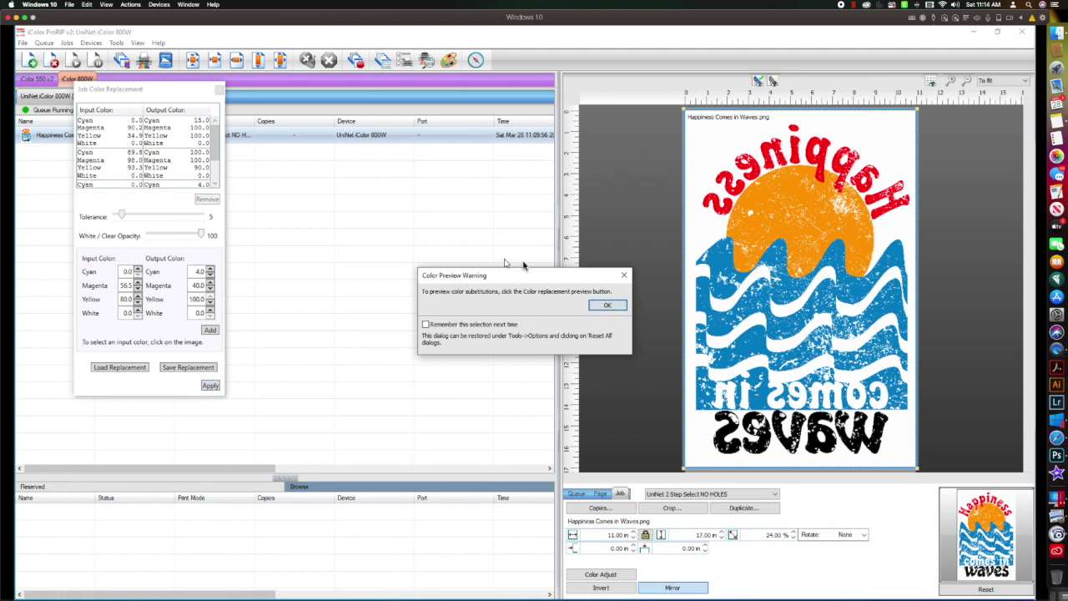
pyautogui.click(607, 306)
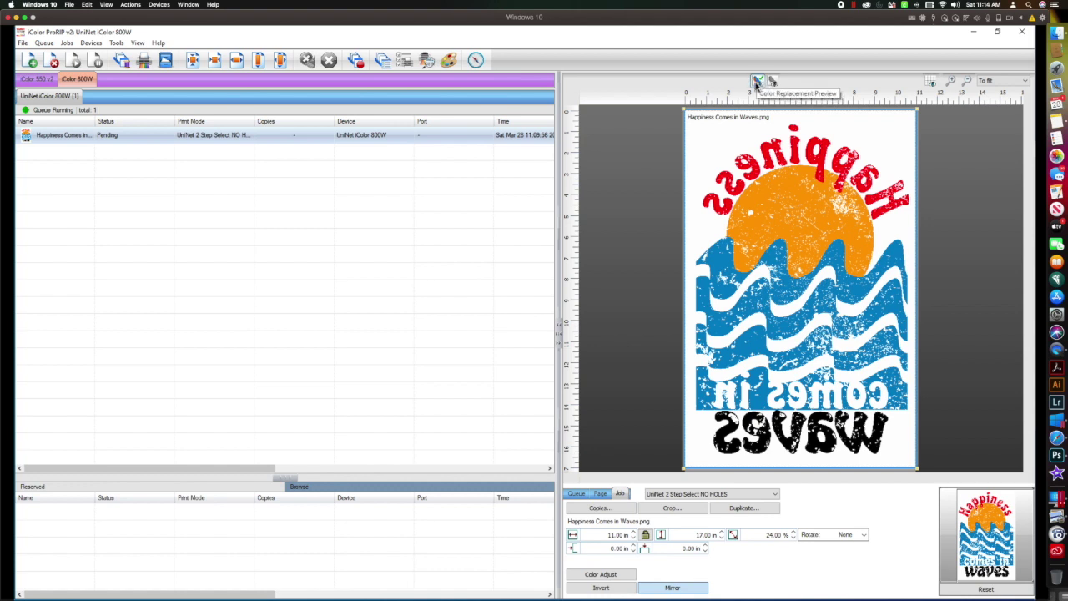
pyautogui.click(758, 81)
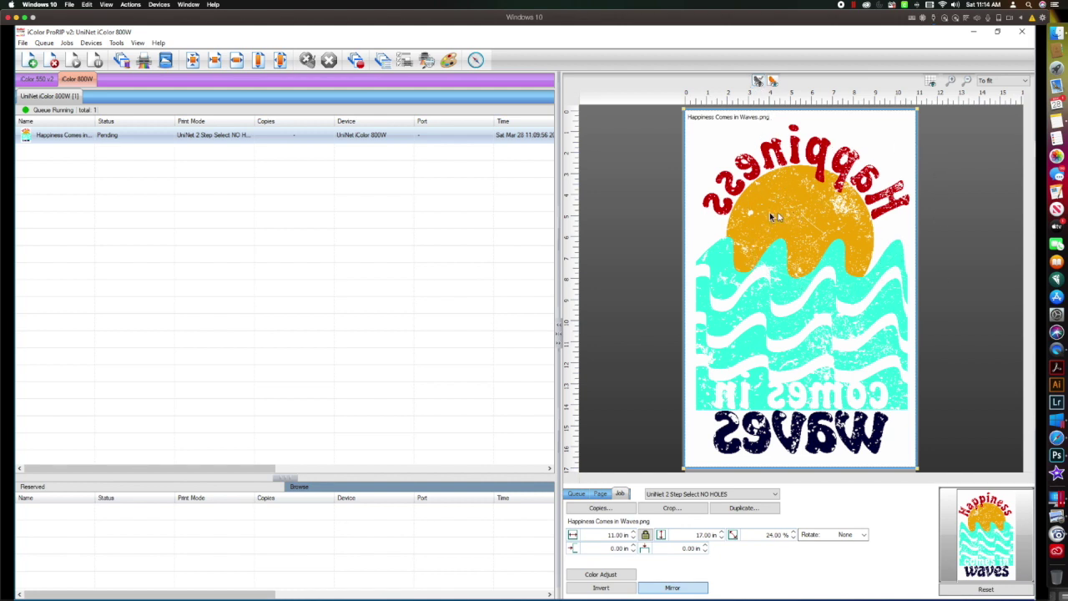
pyautogui.click(596, 574)
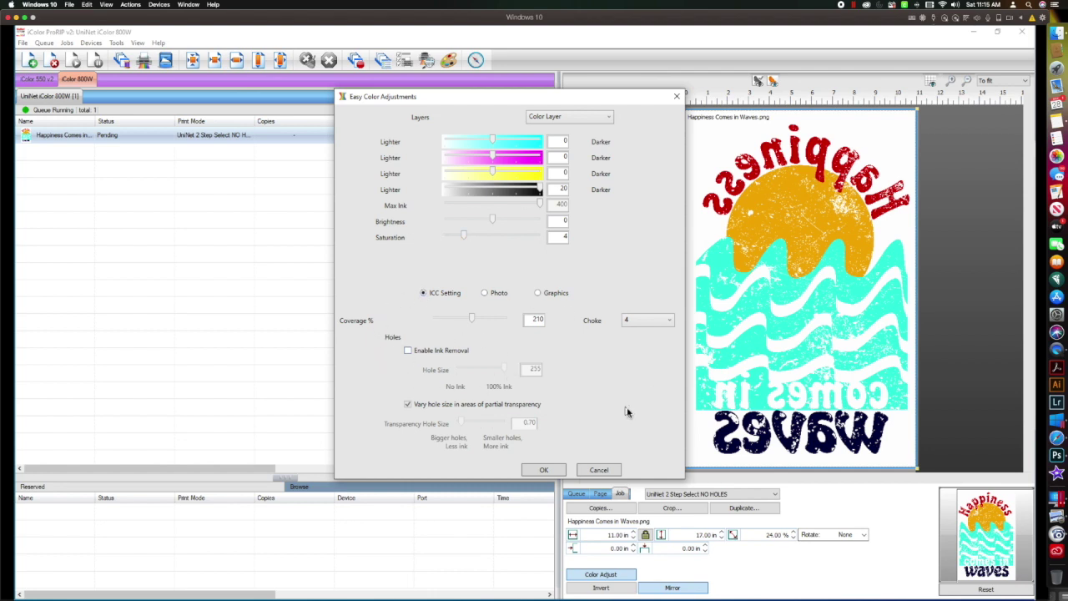
pyautogui.click(547, 470)
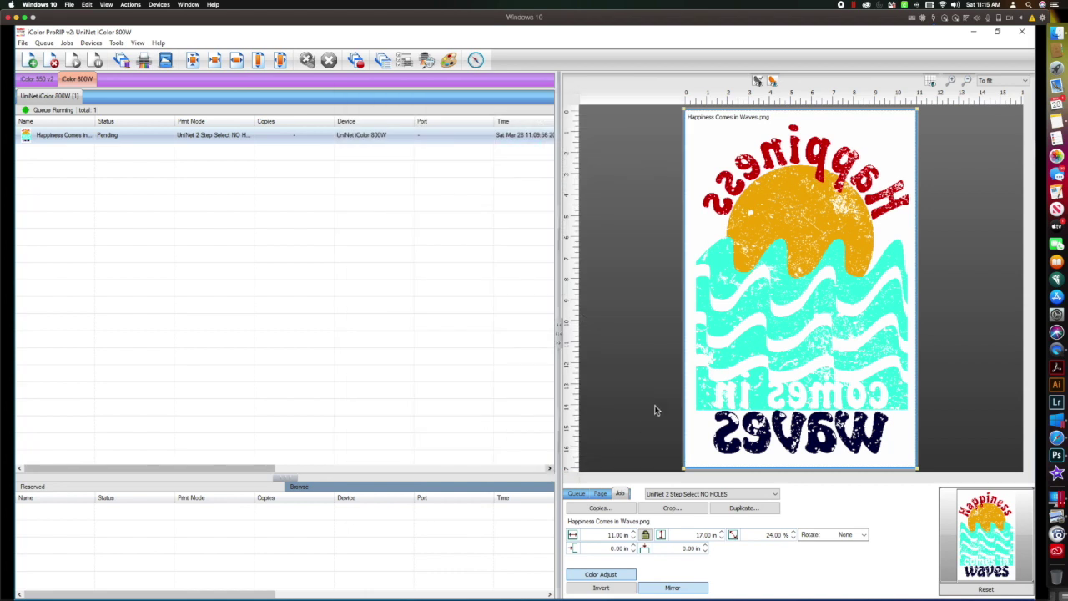